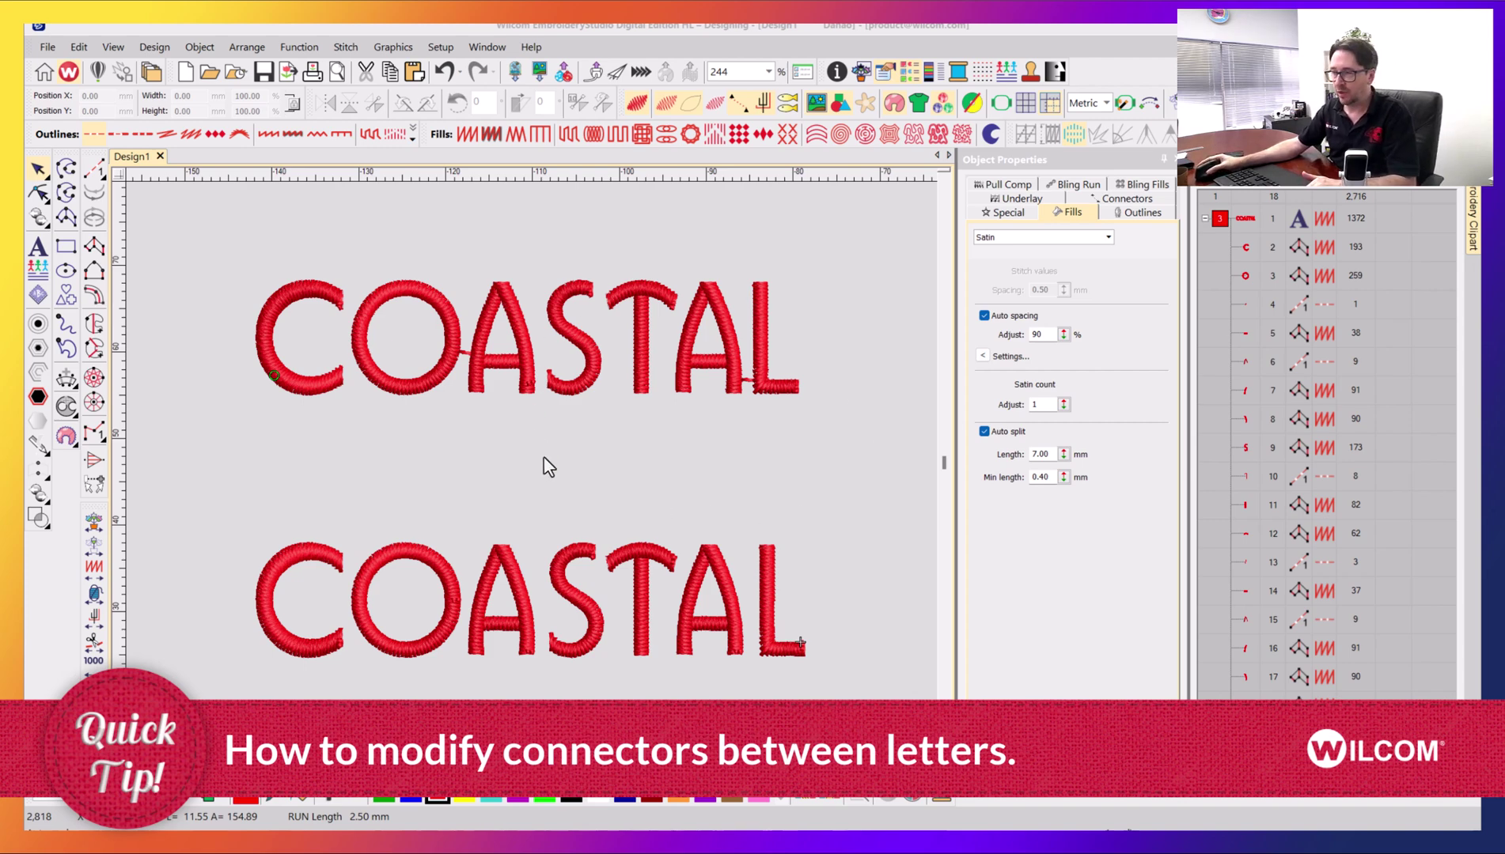
- Compare how the upper COASTAL selects as one lettering object while the lower word's shapes select separately, viewing the Special properties
click(522, 380)
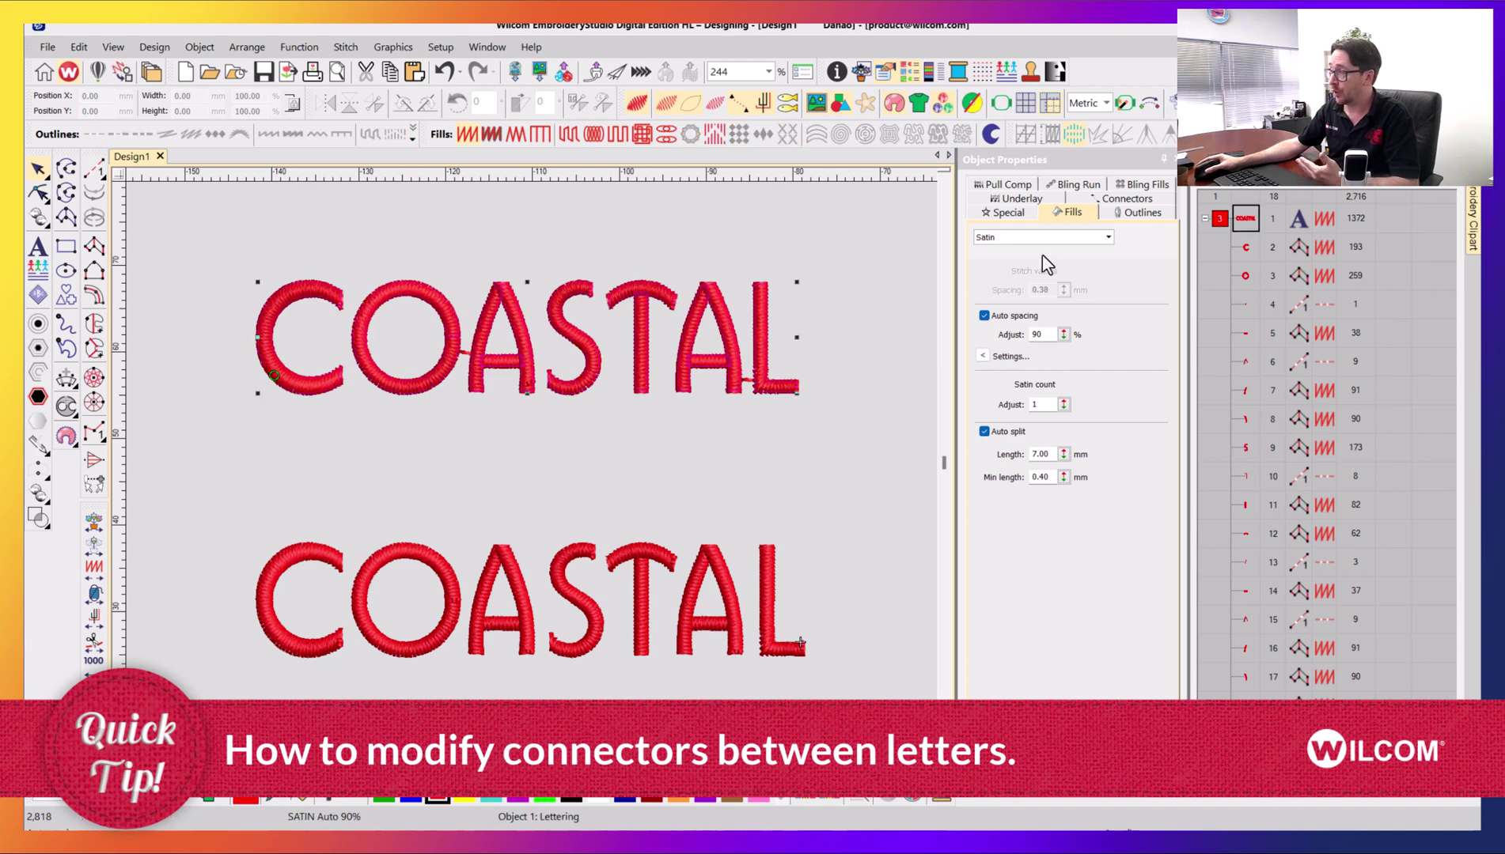
click(1019, 217)
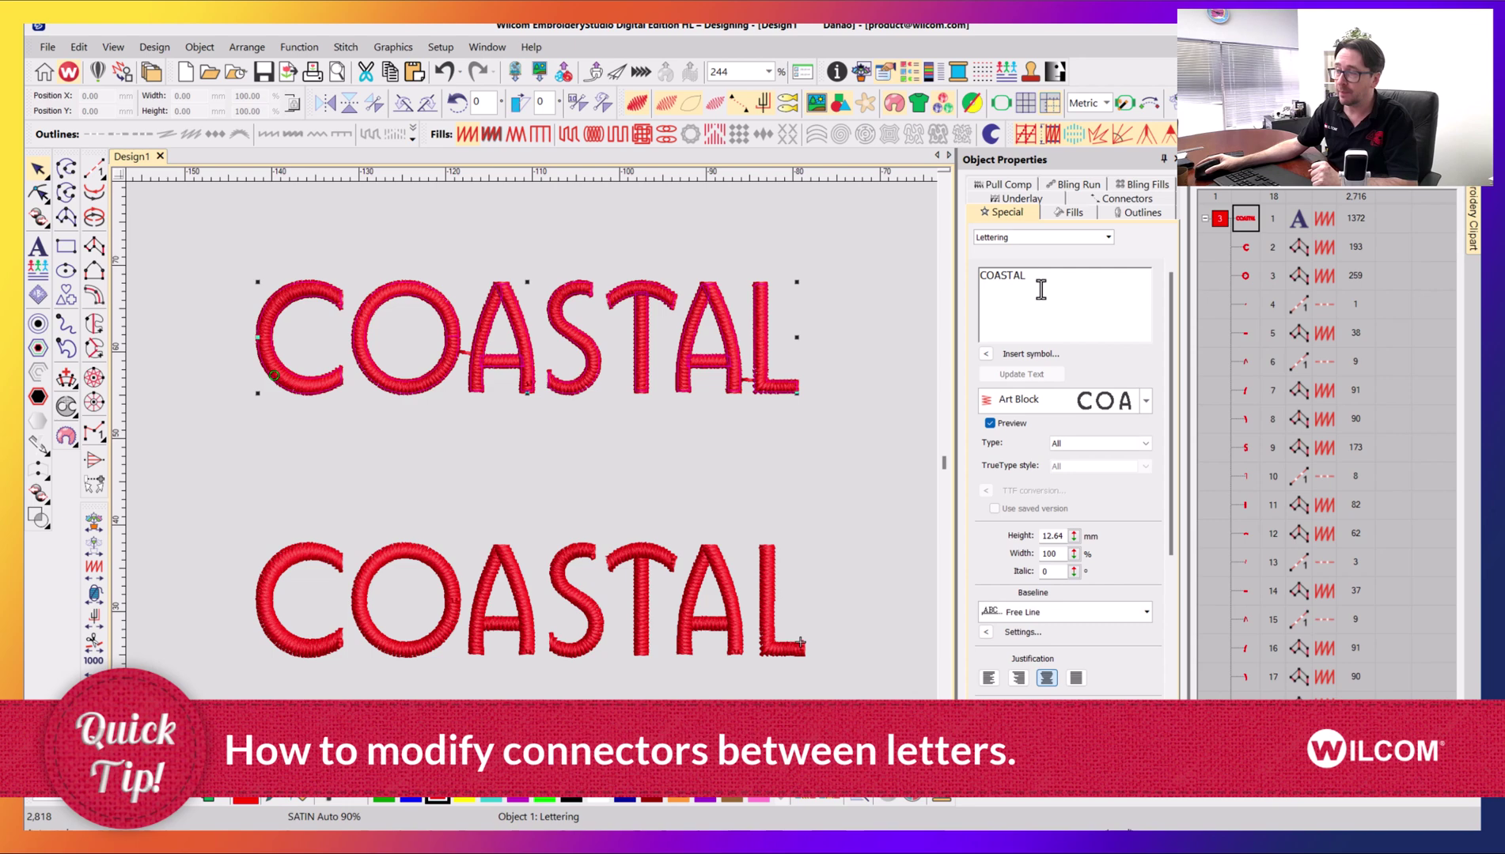
click(426, 554)
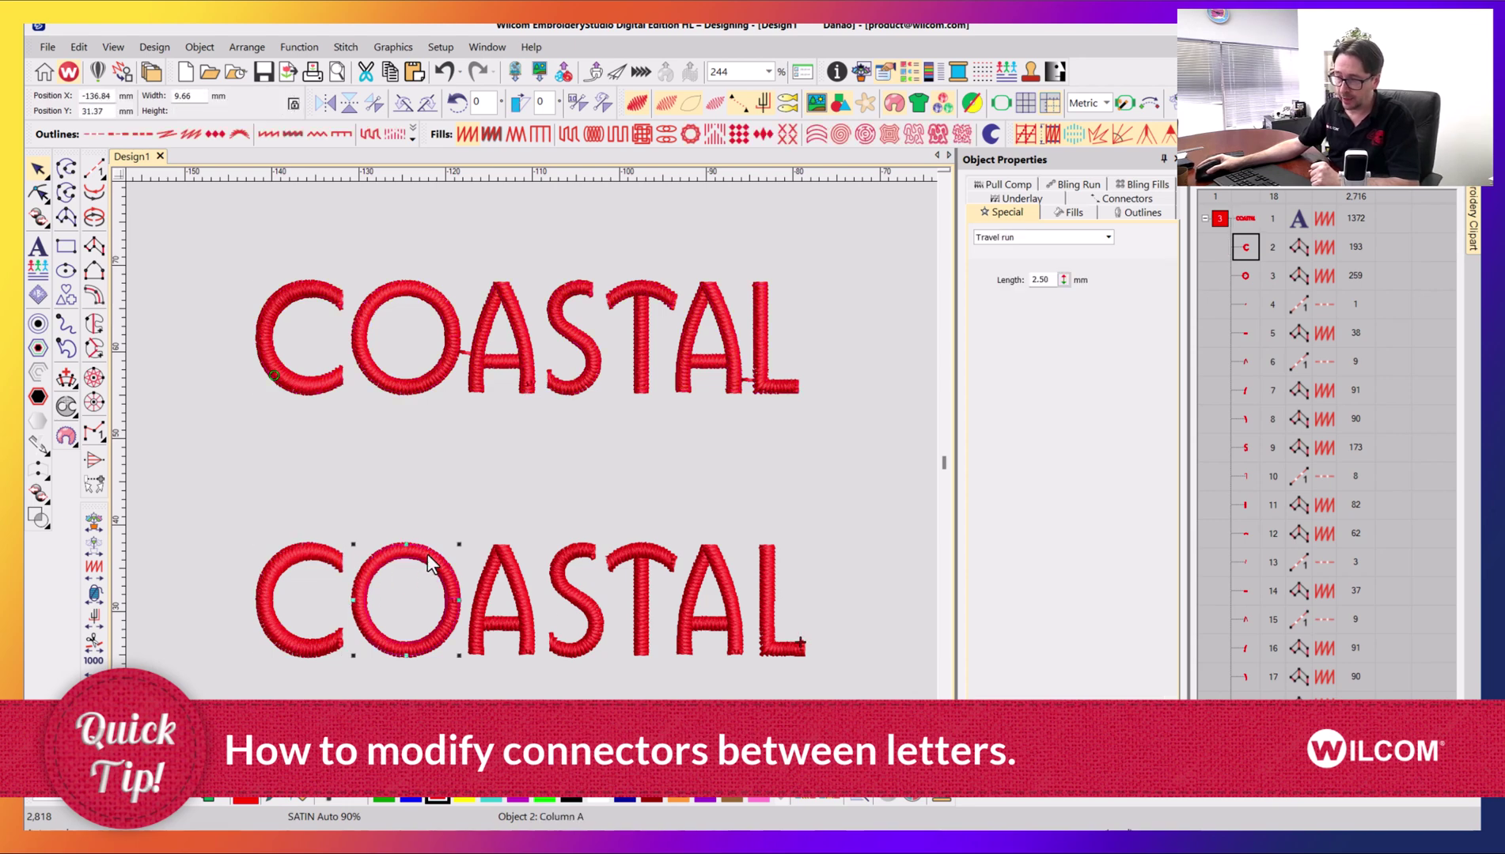
click(565, 594)
click(513, 619)
click(639, 595)
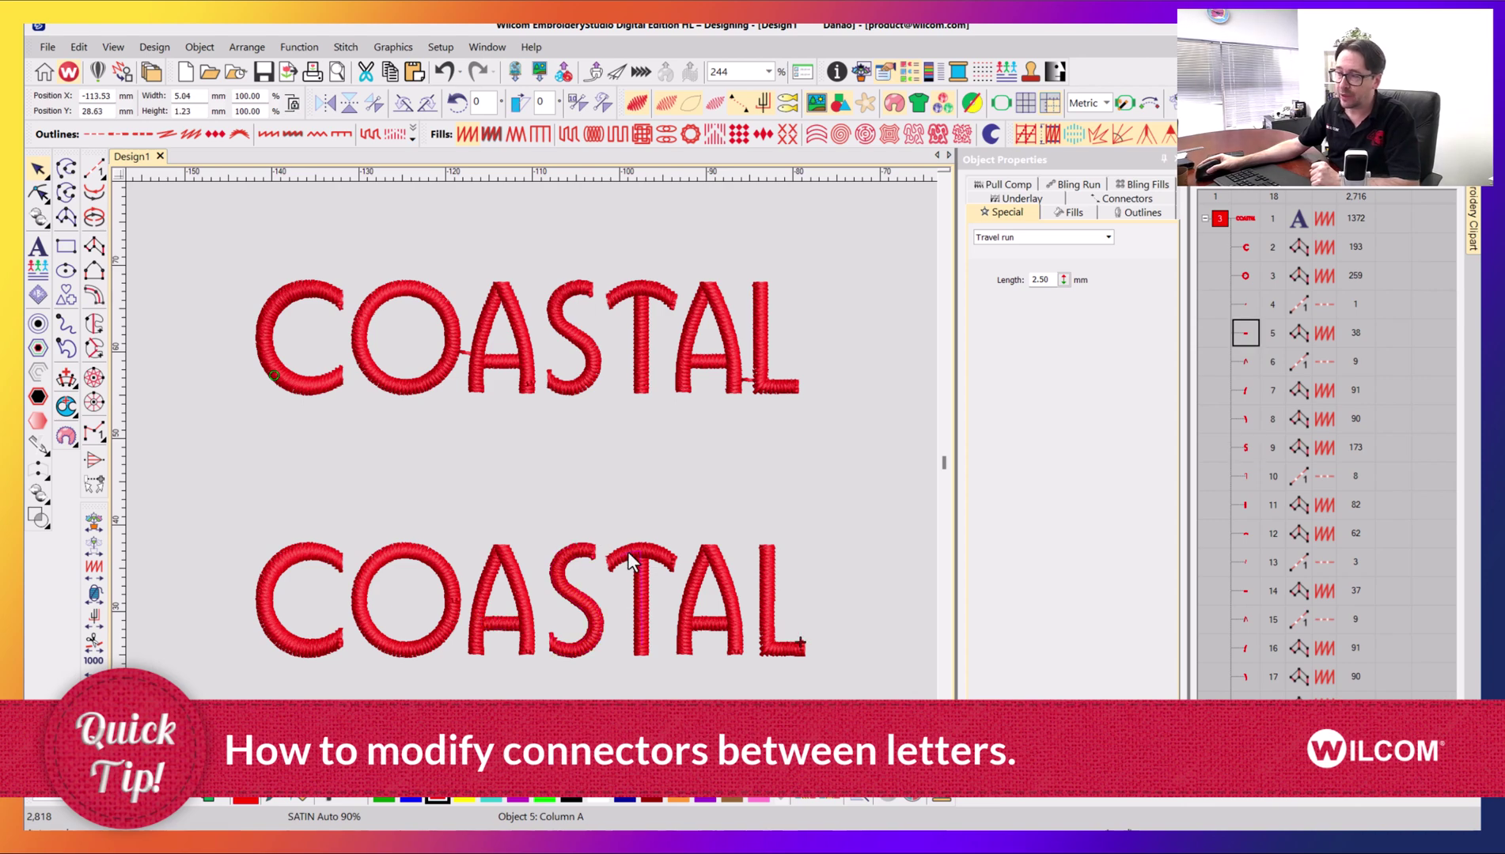
click(722, 583)
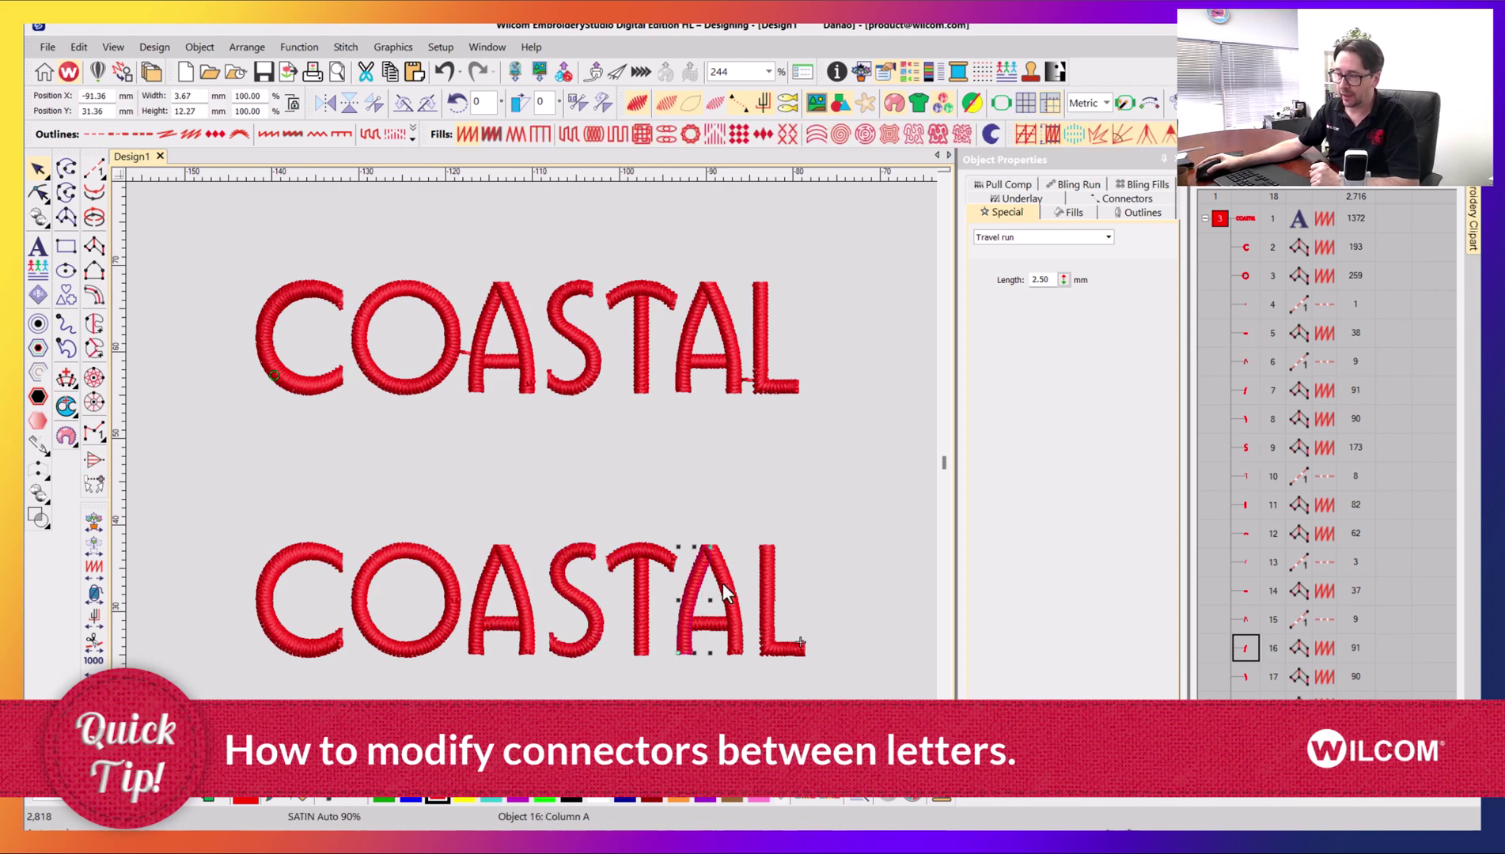
click(766, 571)
click(828, 376)
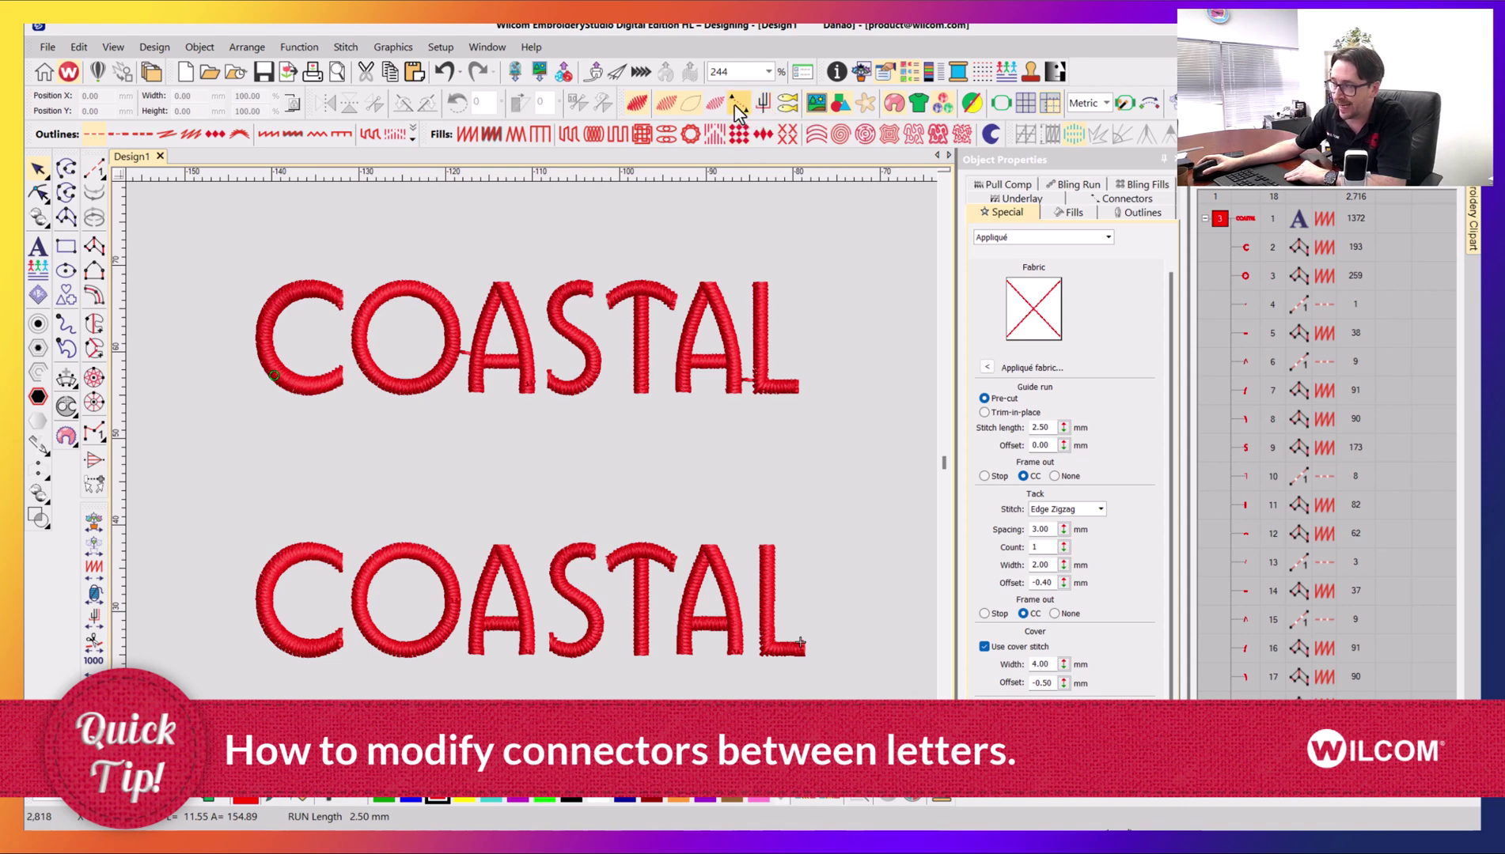
- Toggle the connector display off and on, both in TrueView and in the plain stitch view, to compare both words' connectors
click(735, 104)
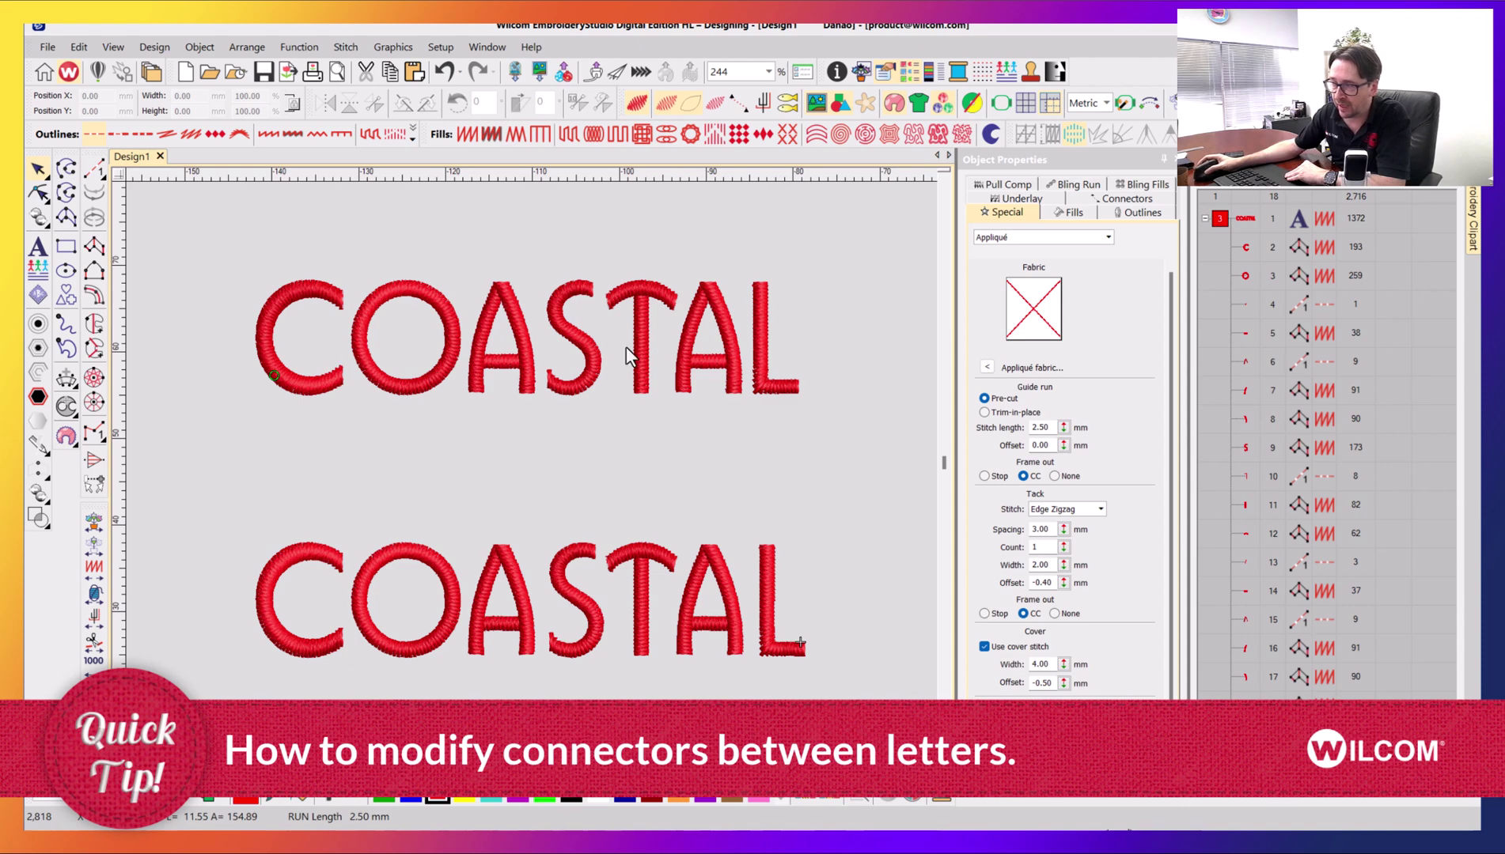
click(740, 104)
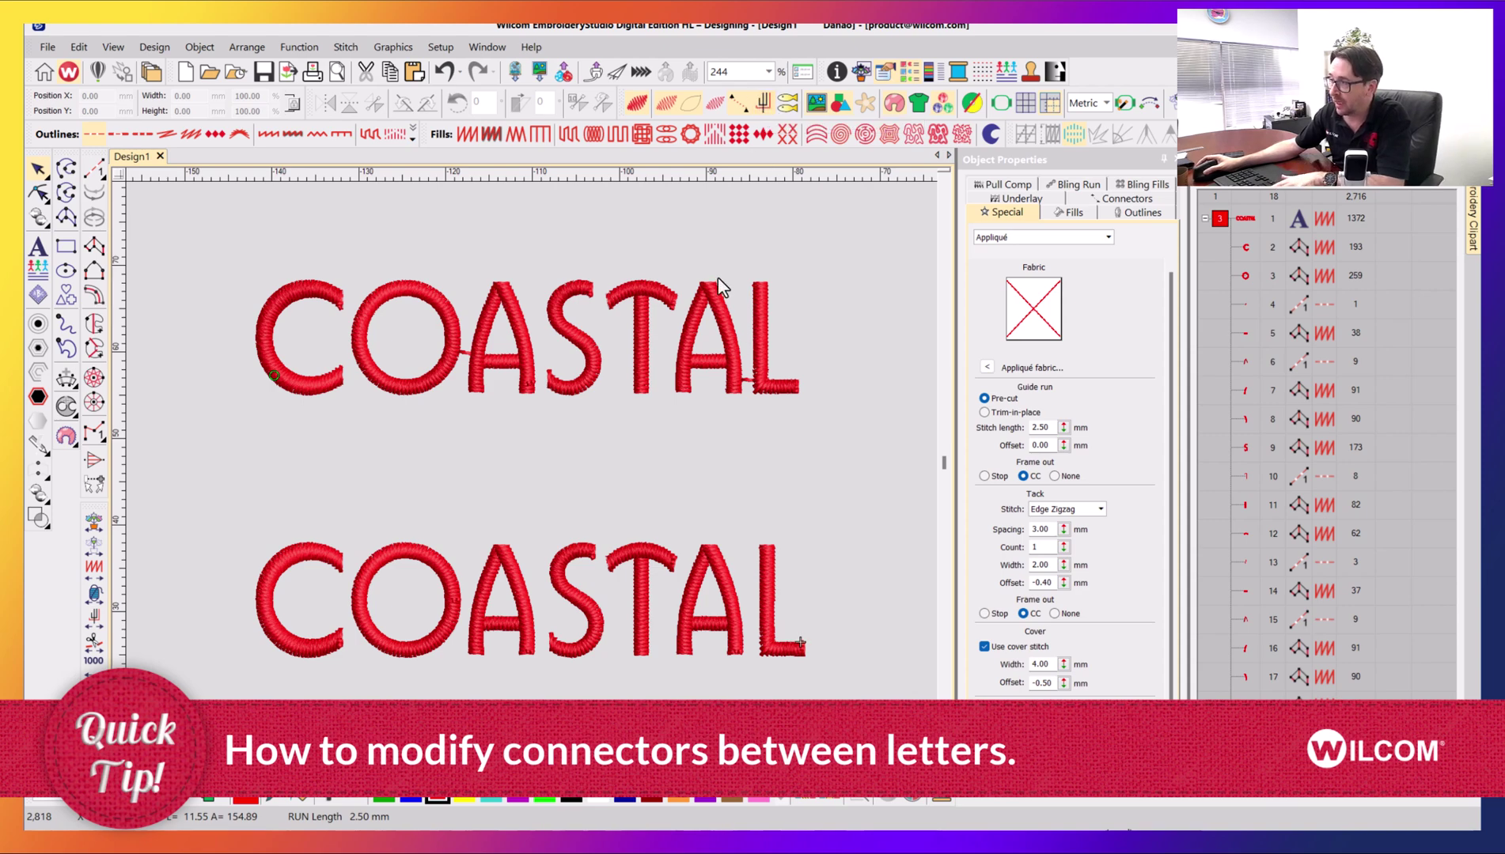
key(t)
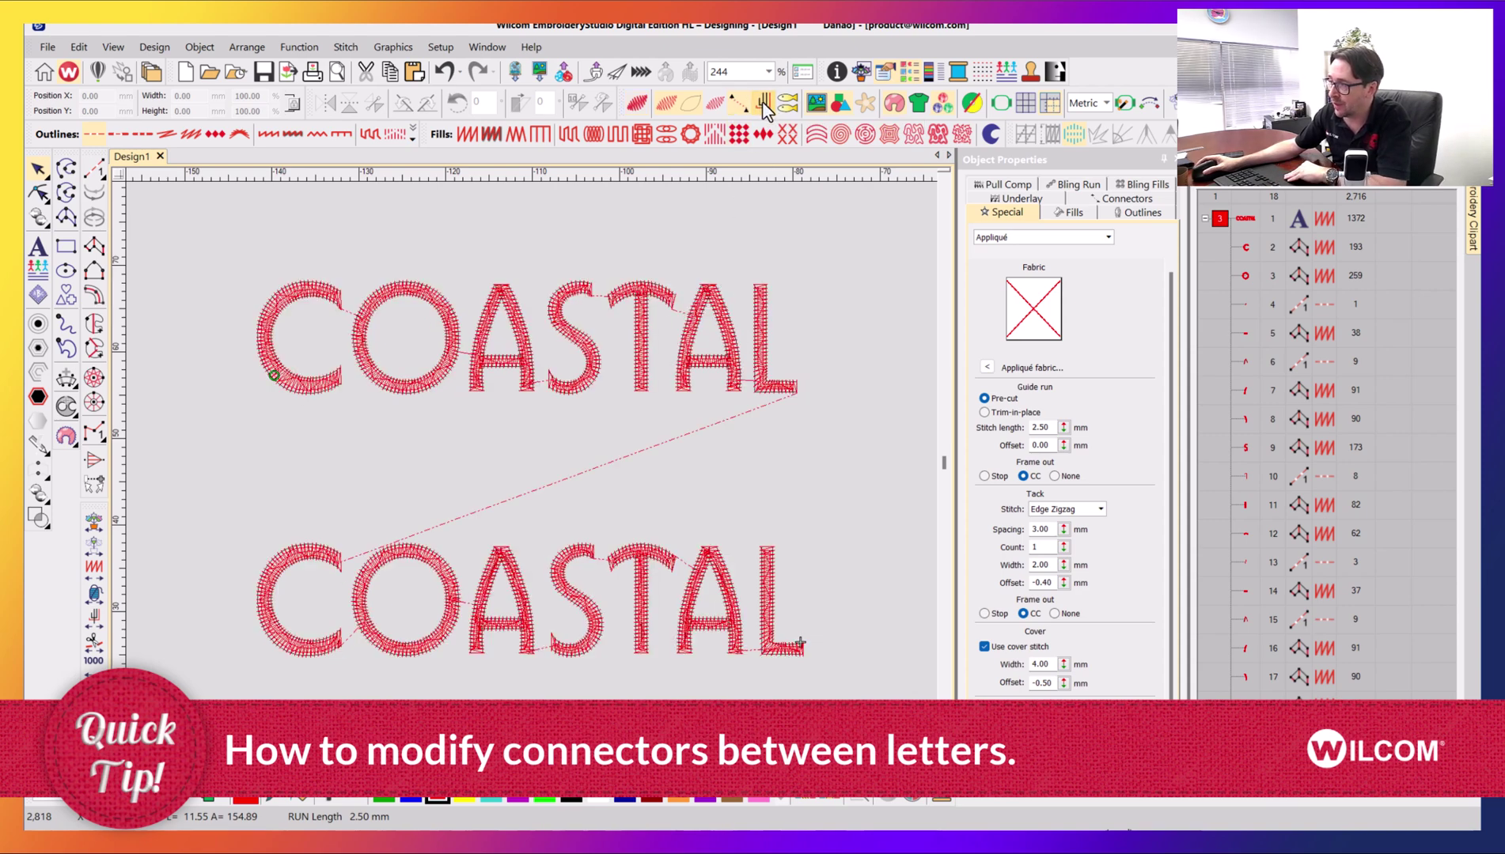
click(737, 105)
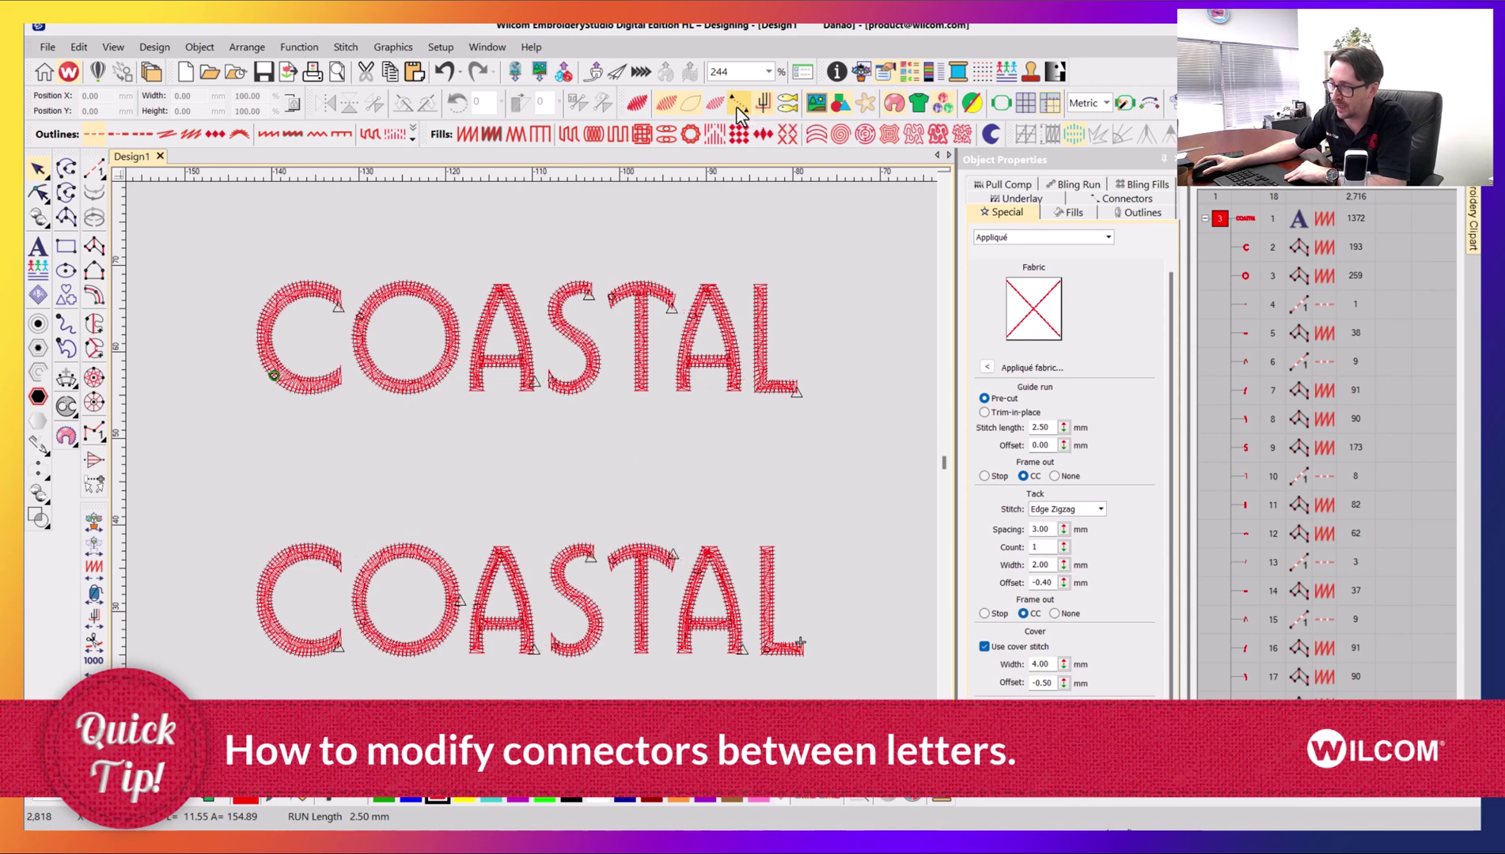
click(737, 110)
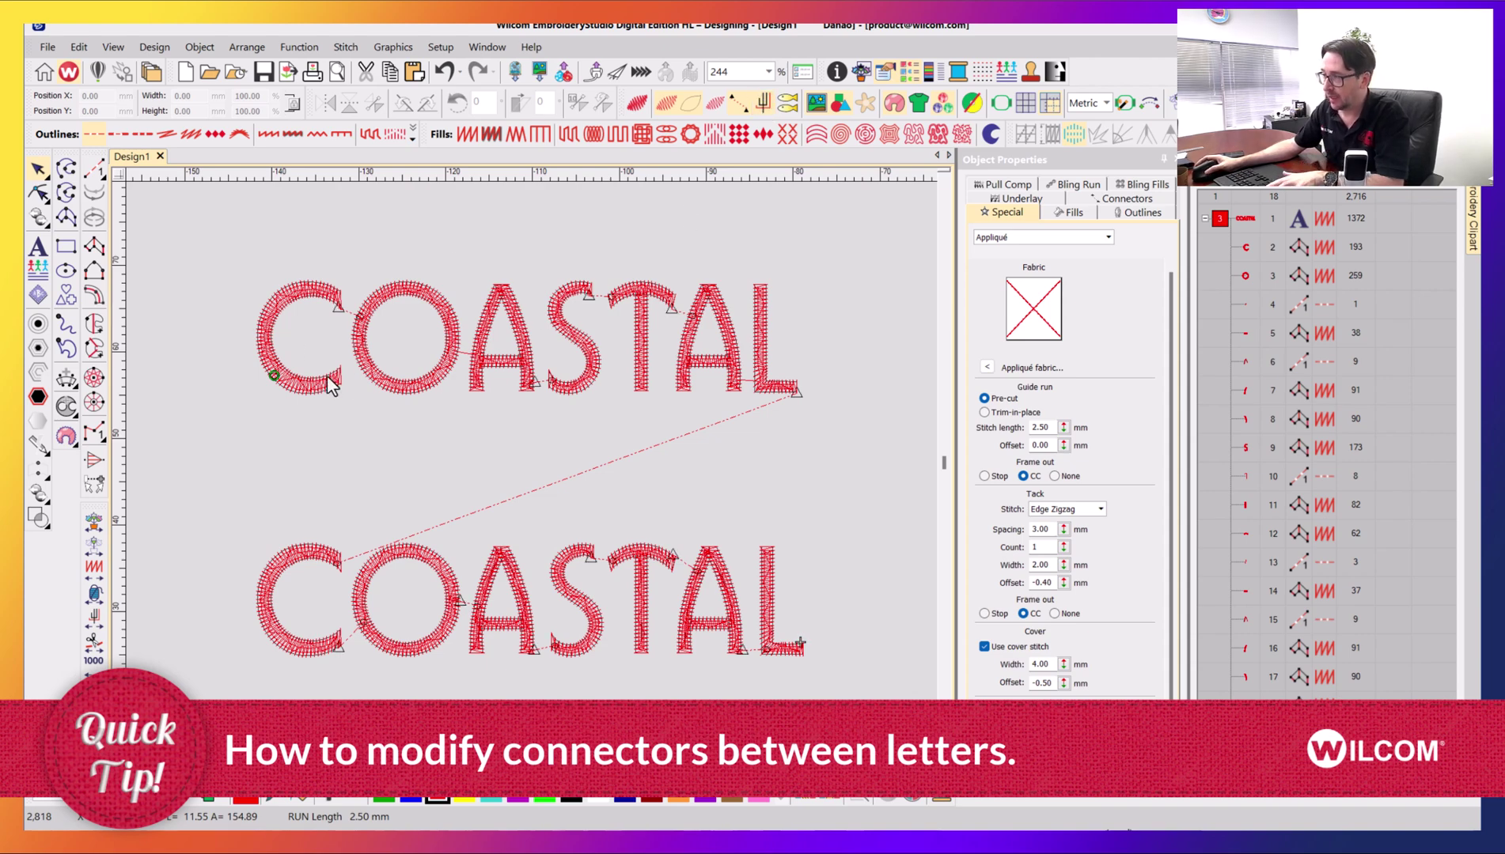
key(t)
- Recheck the object structure by selecting the upper lettering, followed by the separate C, O, A and S shapes in the lower word
click(504, 305)
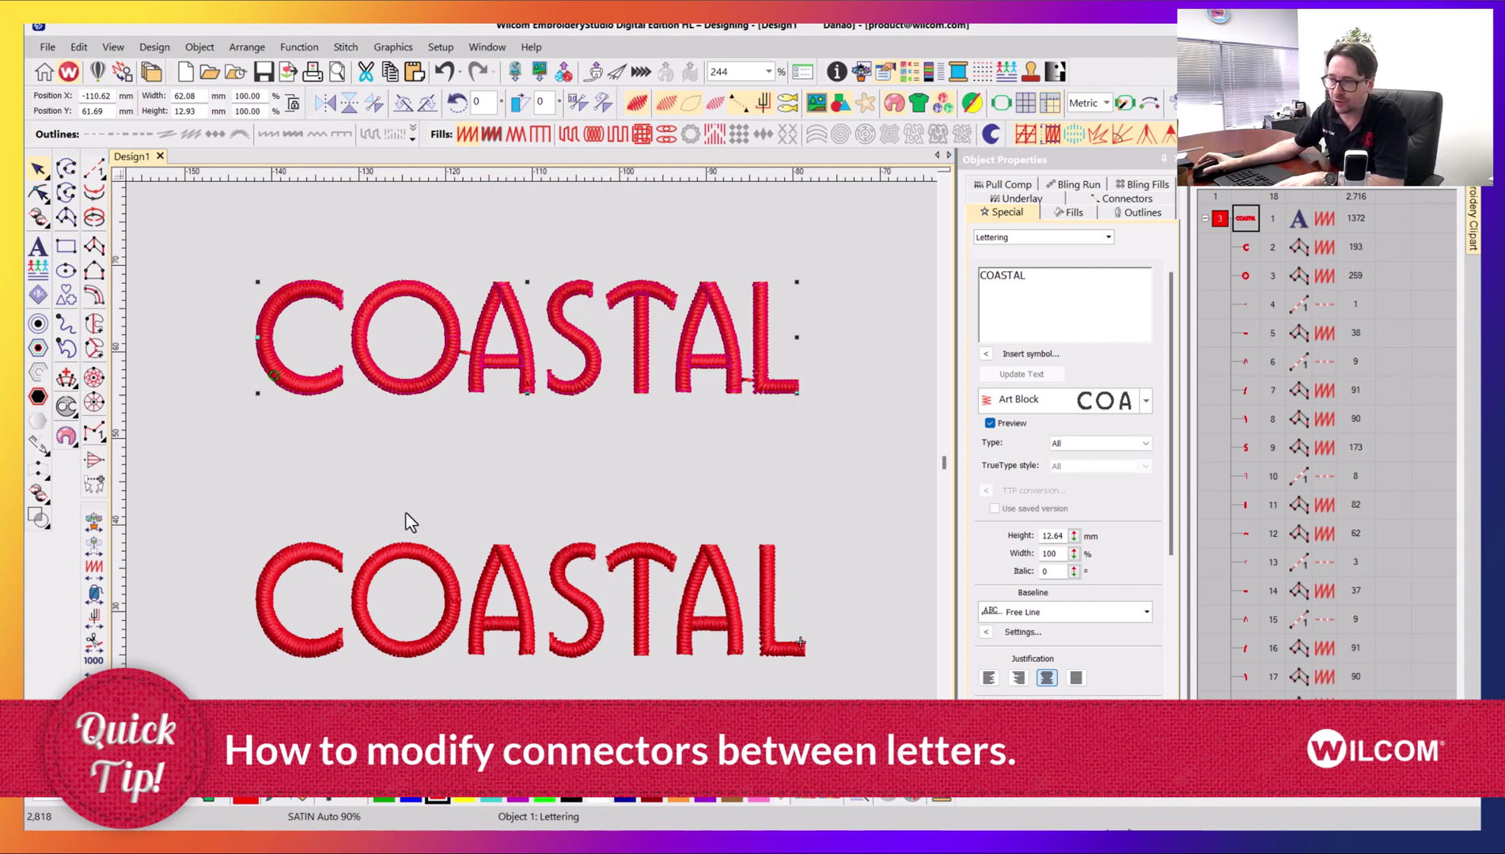
click(289, 565)
click(394, 561)
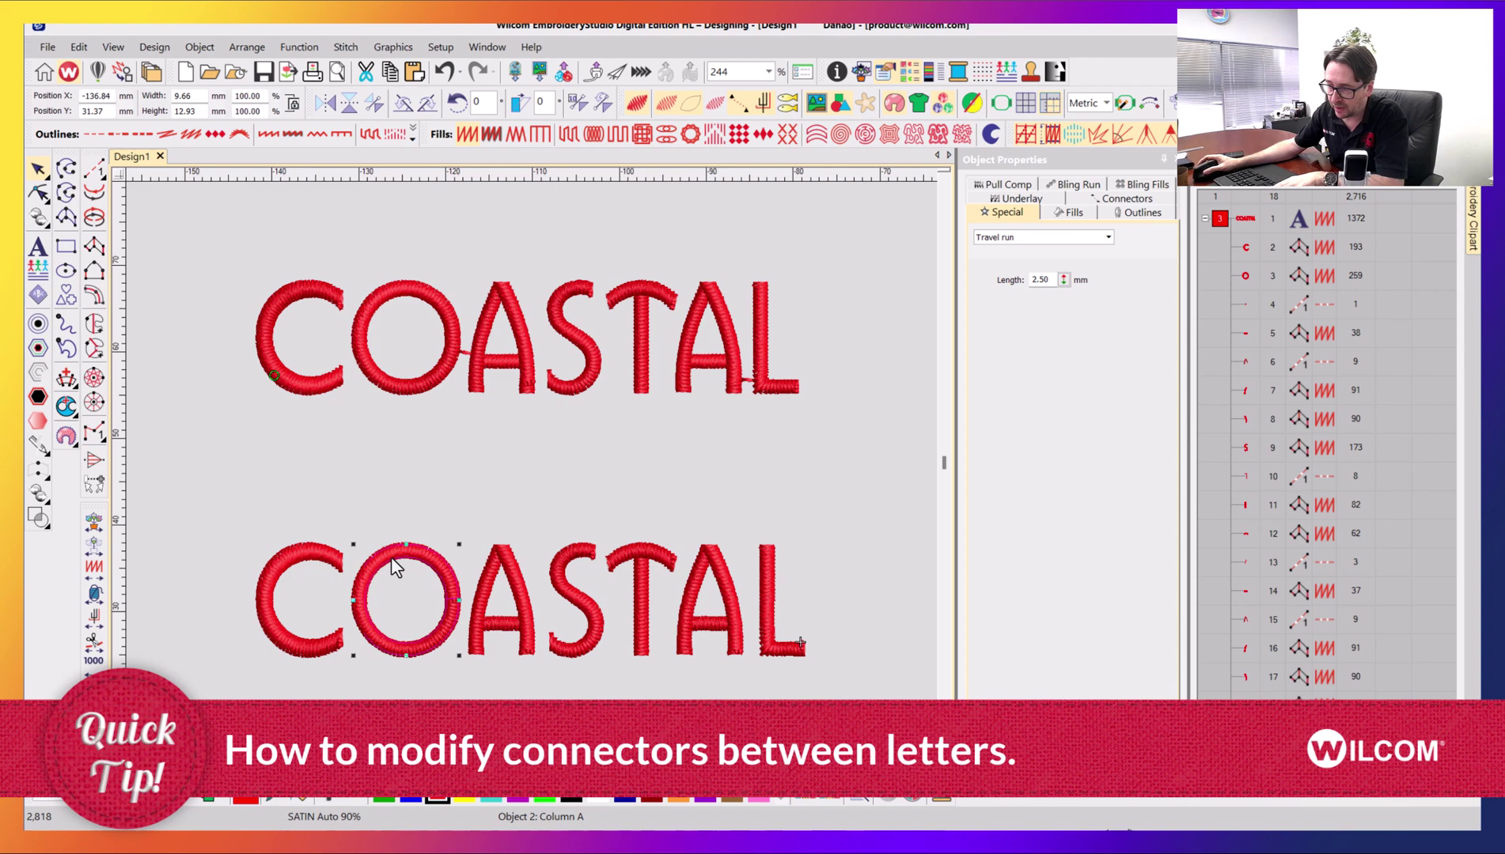
click(499, 570)
click(518, 578)
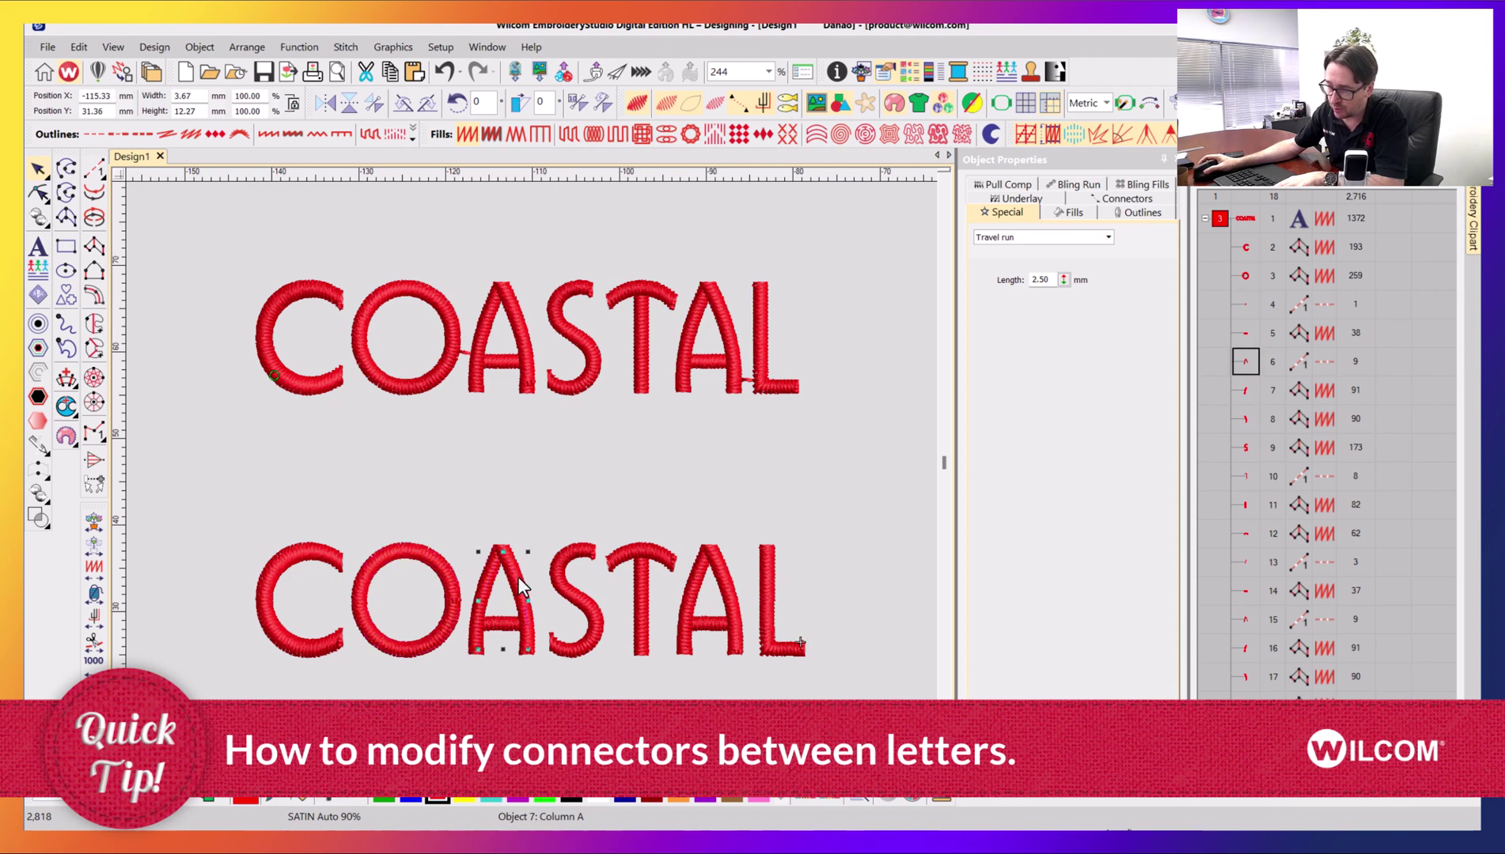
click(558, 586)
- Recolor the upper COASTAL lettering object to blue, color 2
click(546, 378)
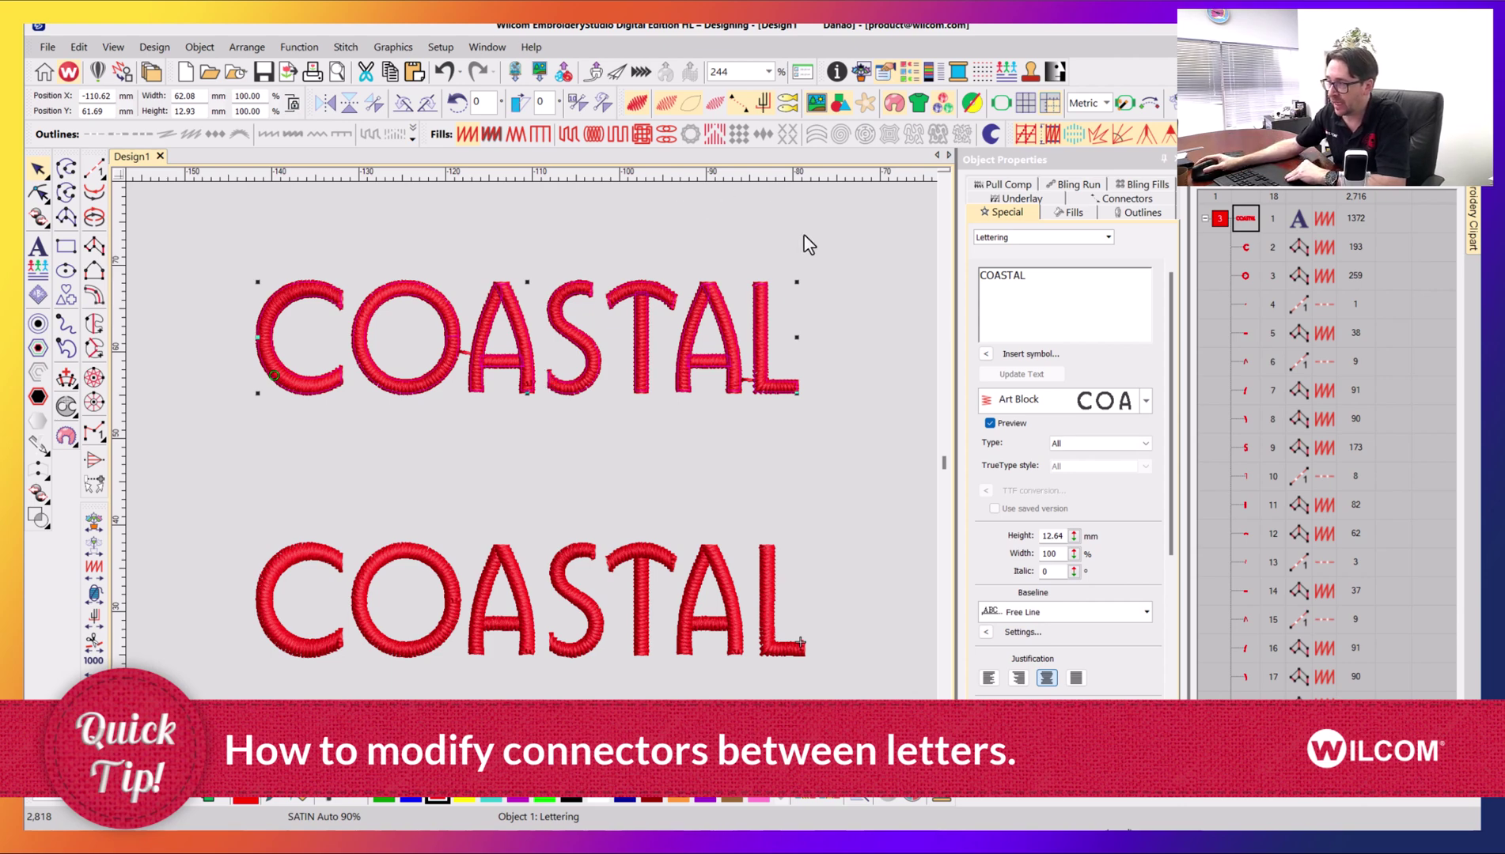
click(316, 296)
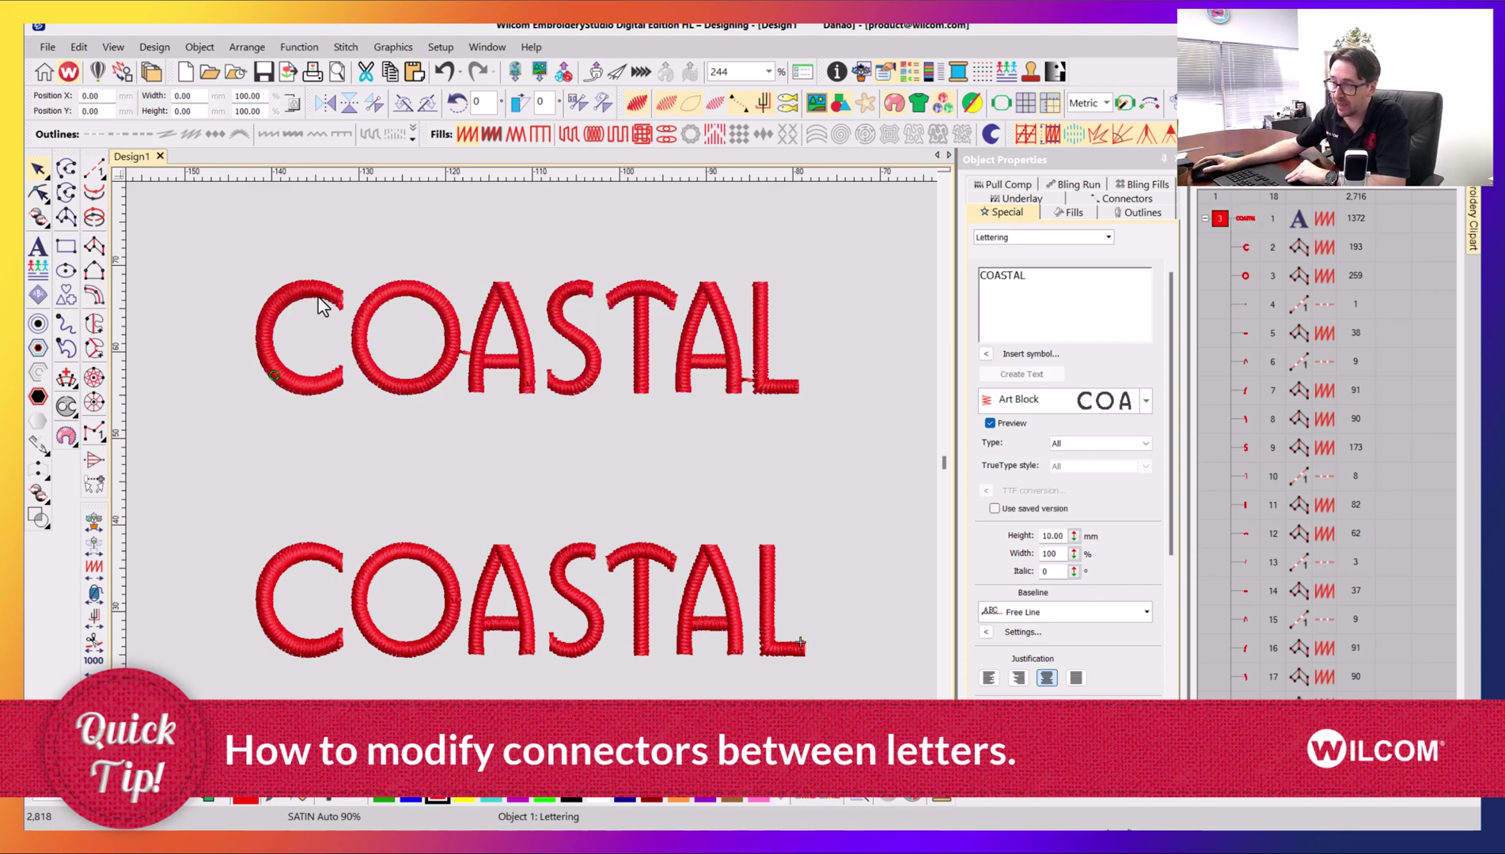
click(319, 300)
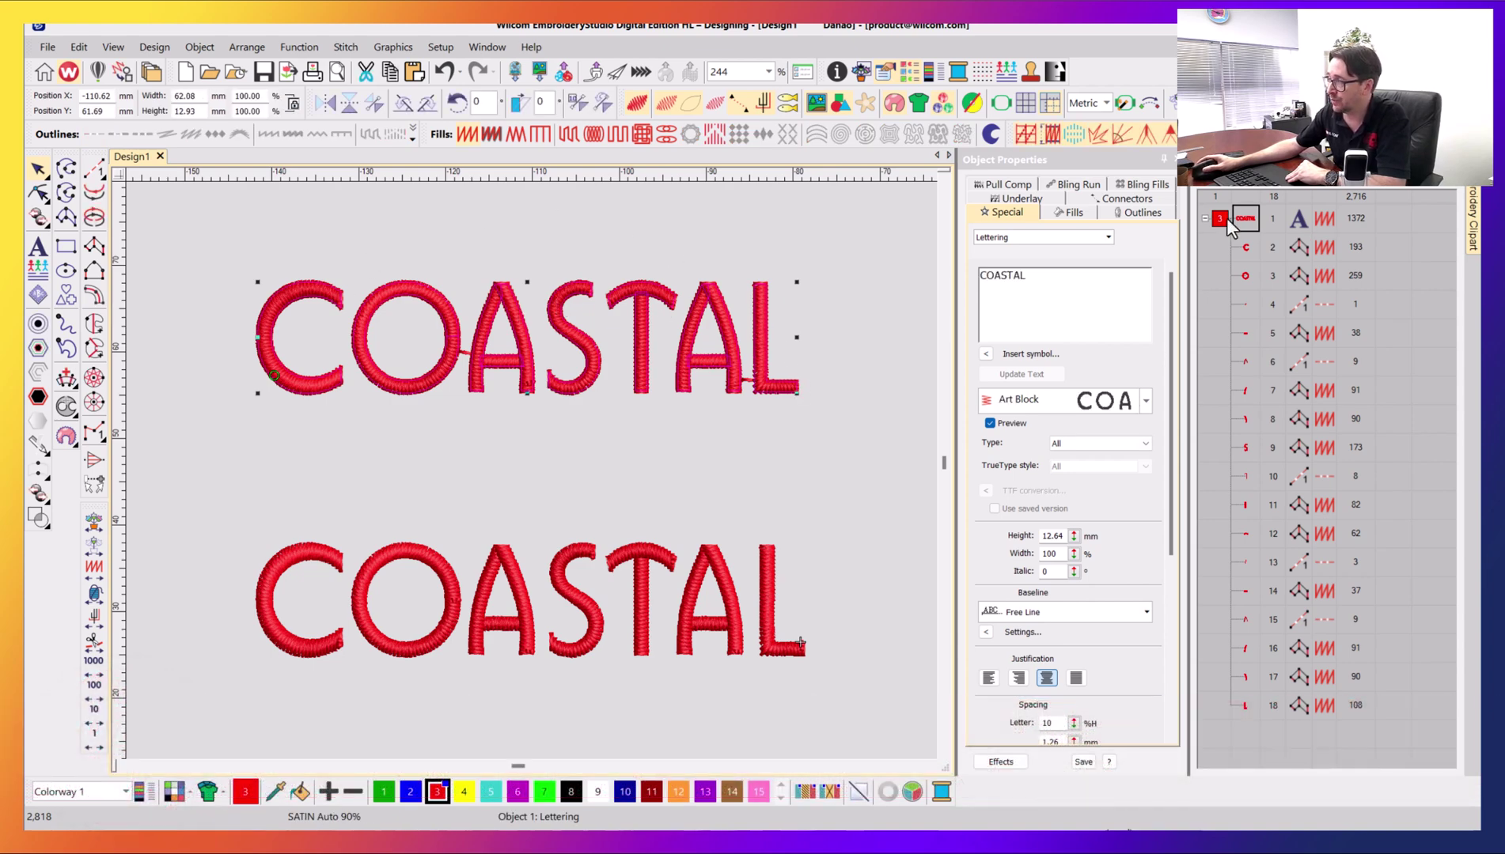
click(410, 791)
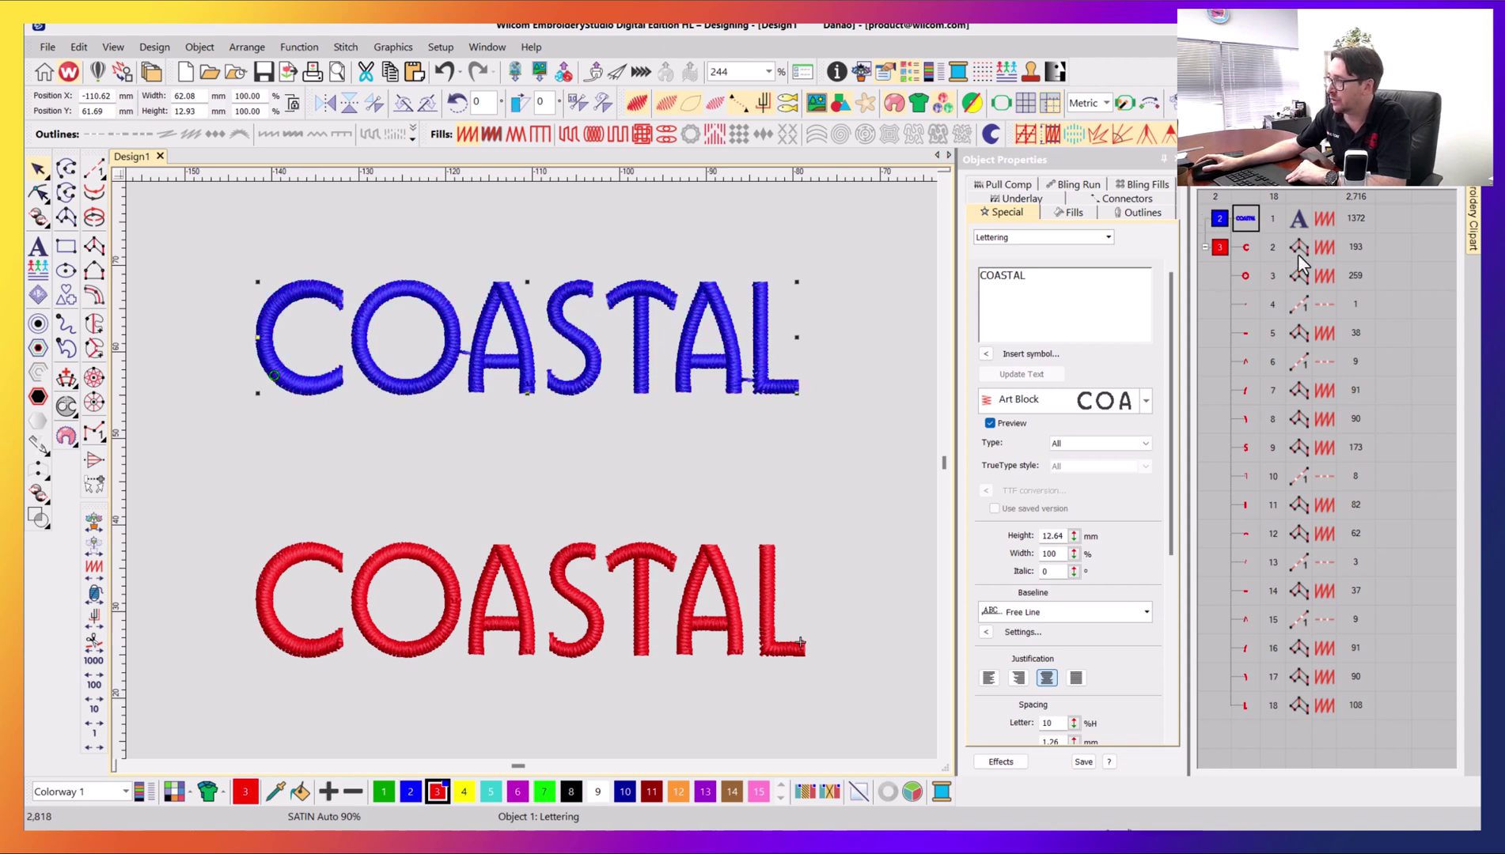
click(1244, 221)
- Open the connector properties of the blue COASTAL lettering and choose the Inside object settings
click(479, 365)
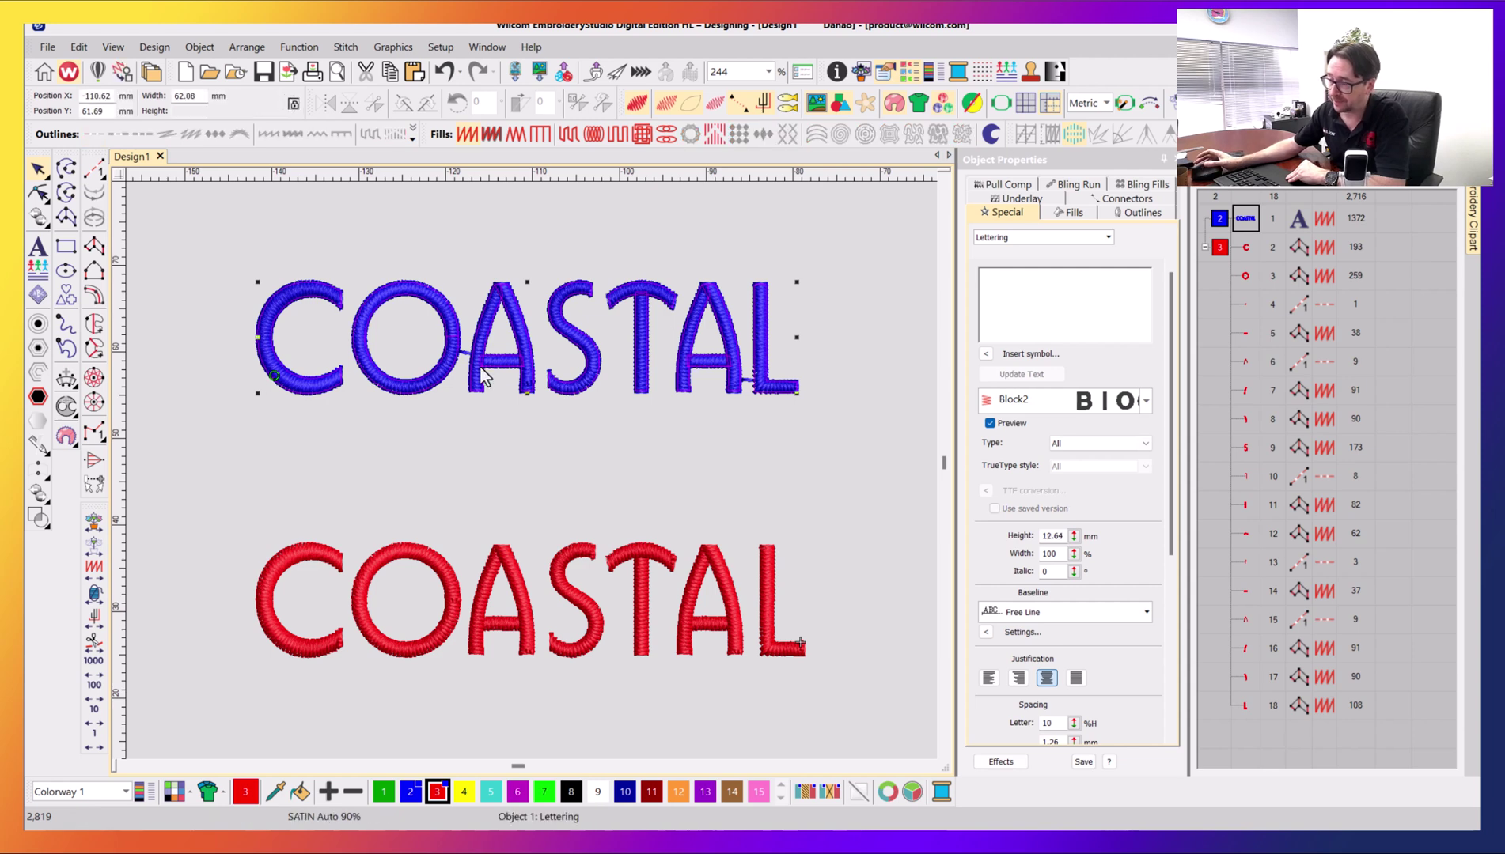
scroll(370, 330, up, 1)
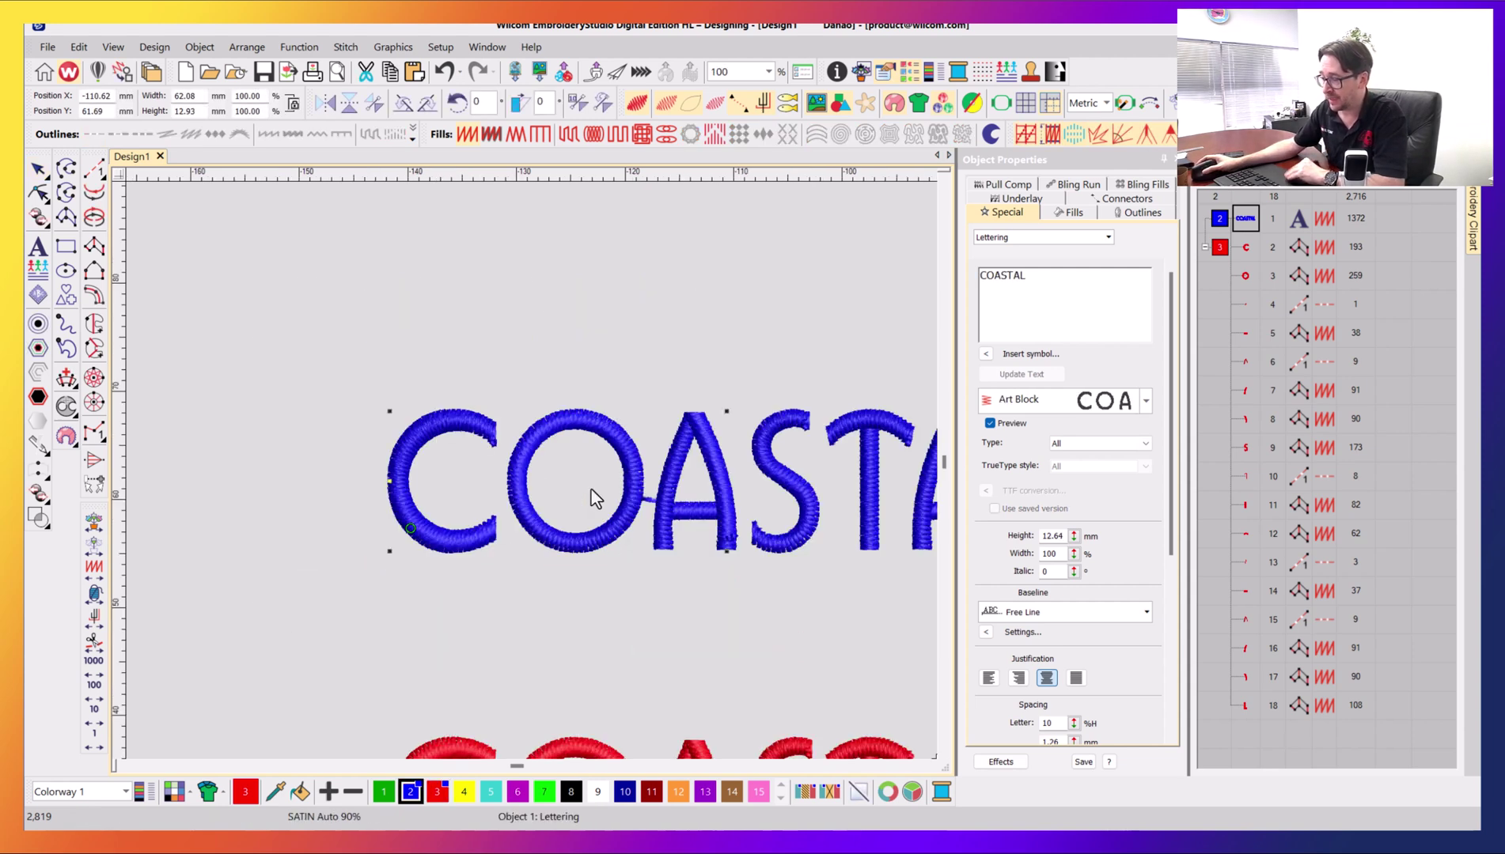
key(0)
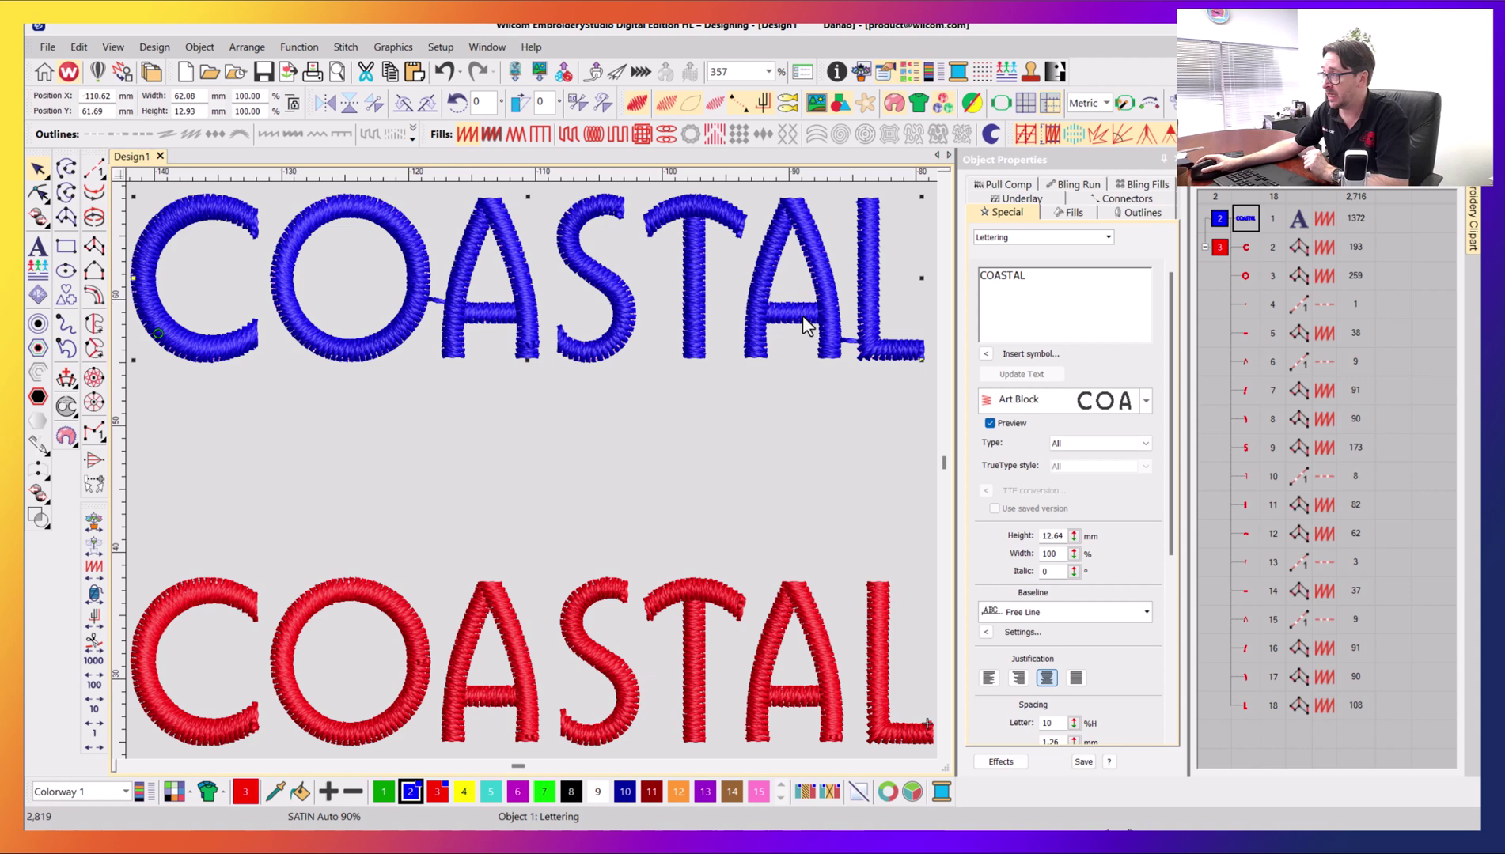
click(1139, 203)
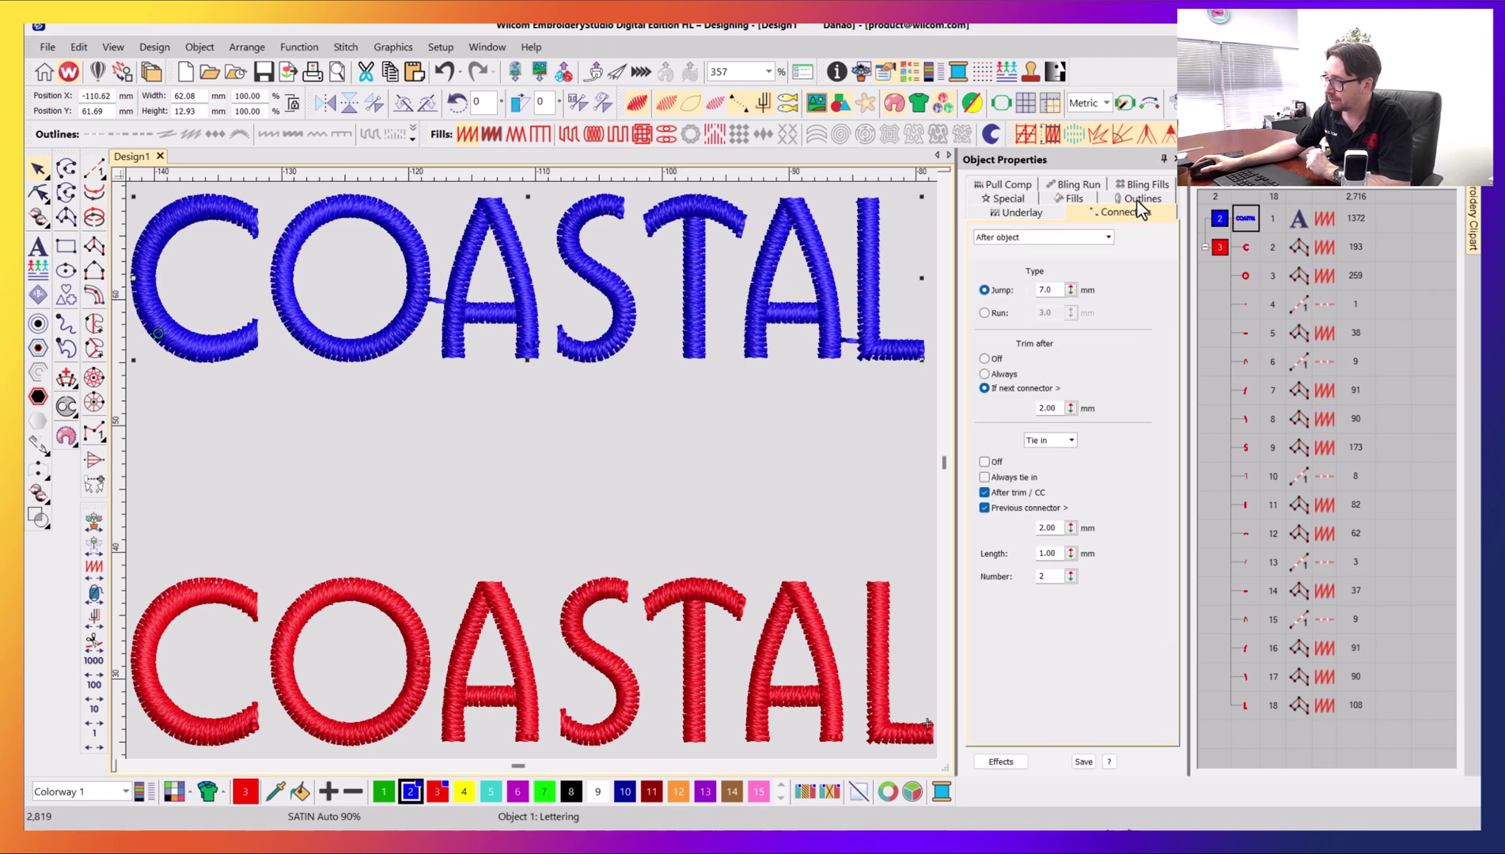
click(1011, 238)
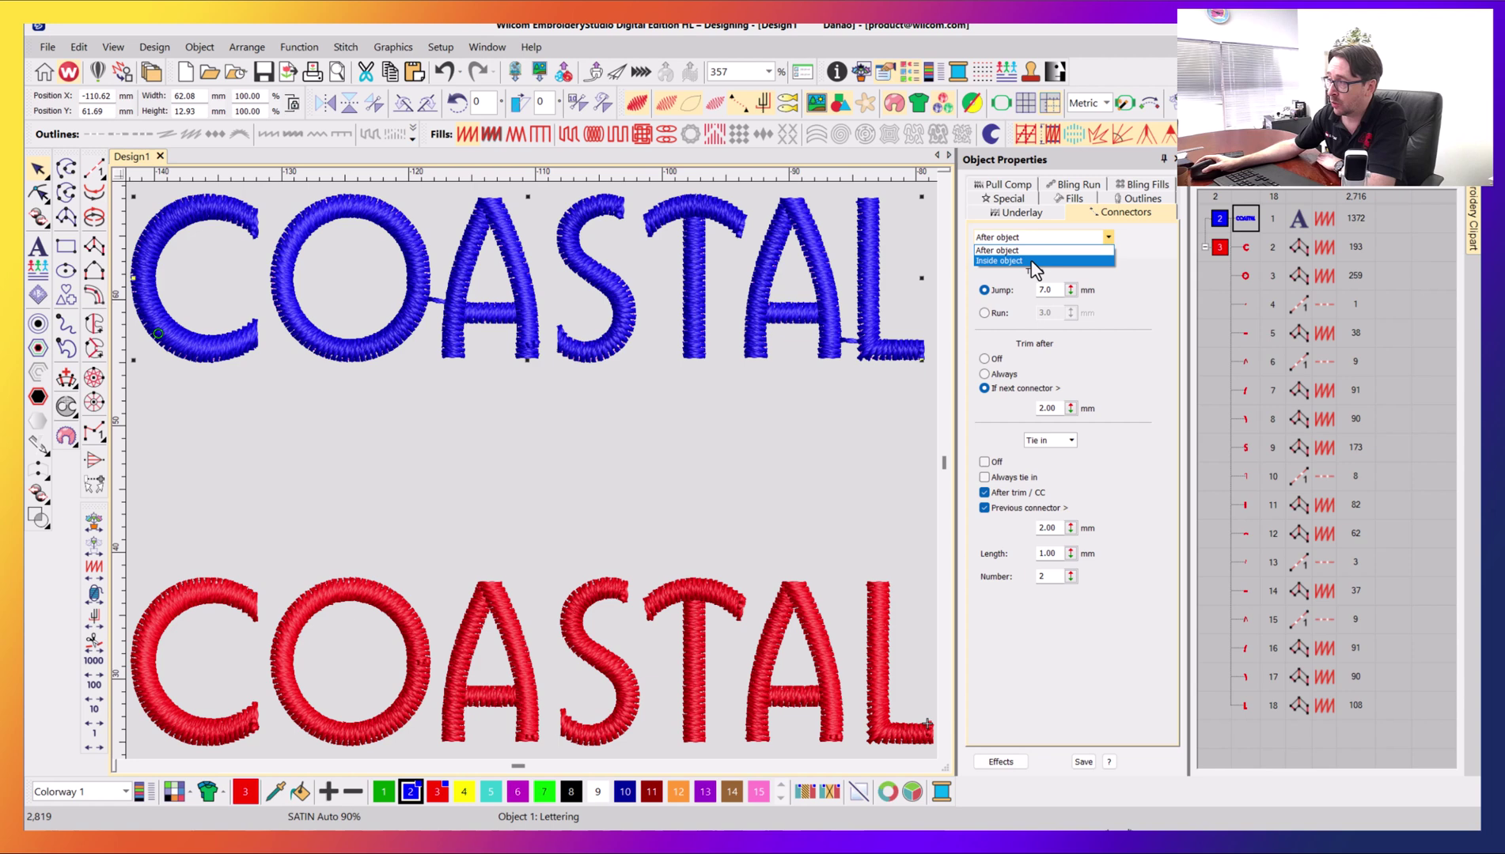
click(877, 408)
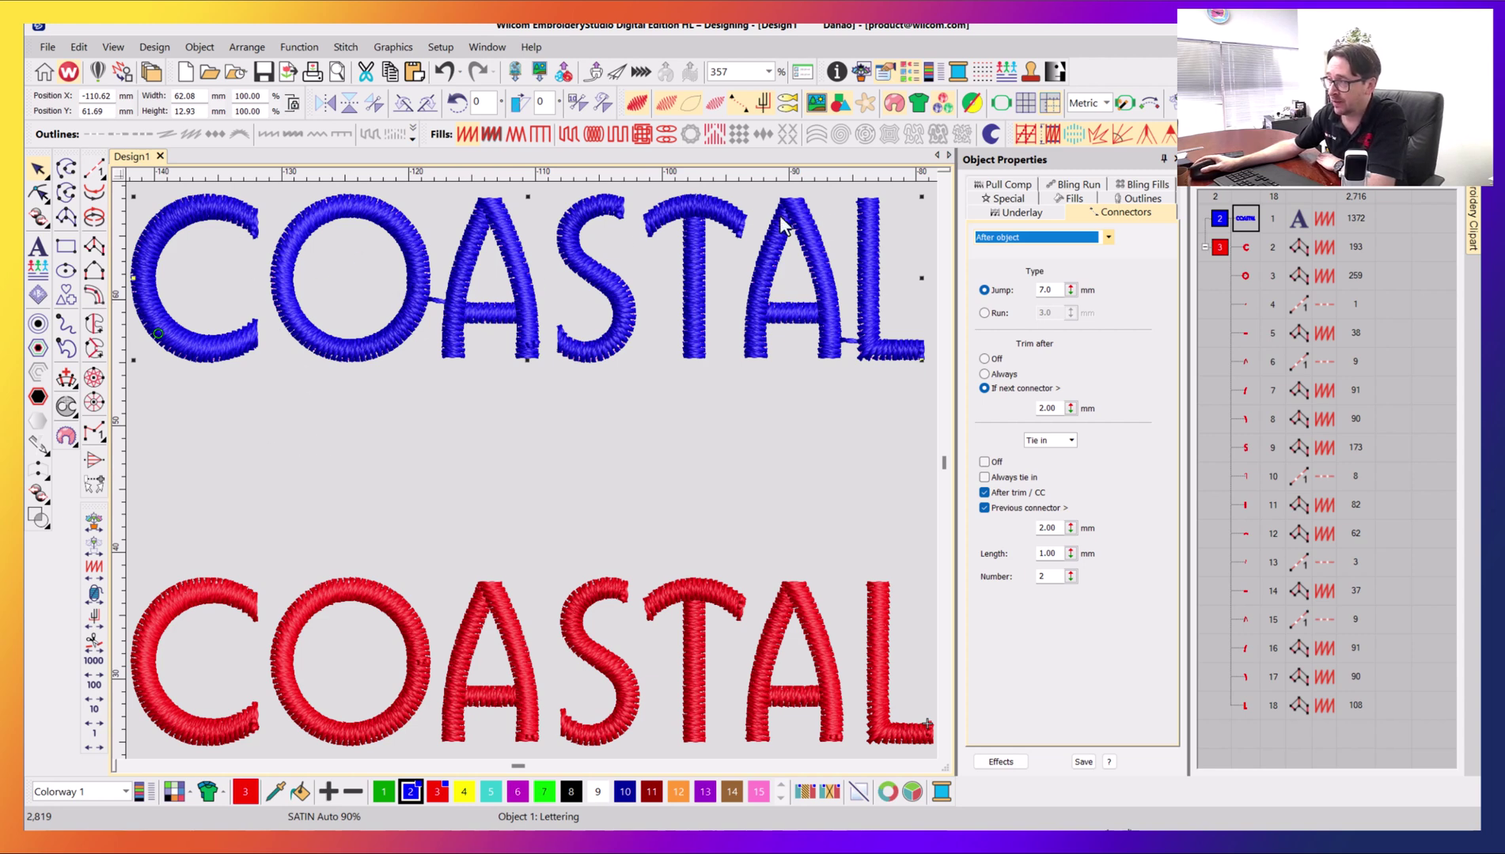
click(998, 240)
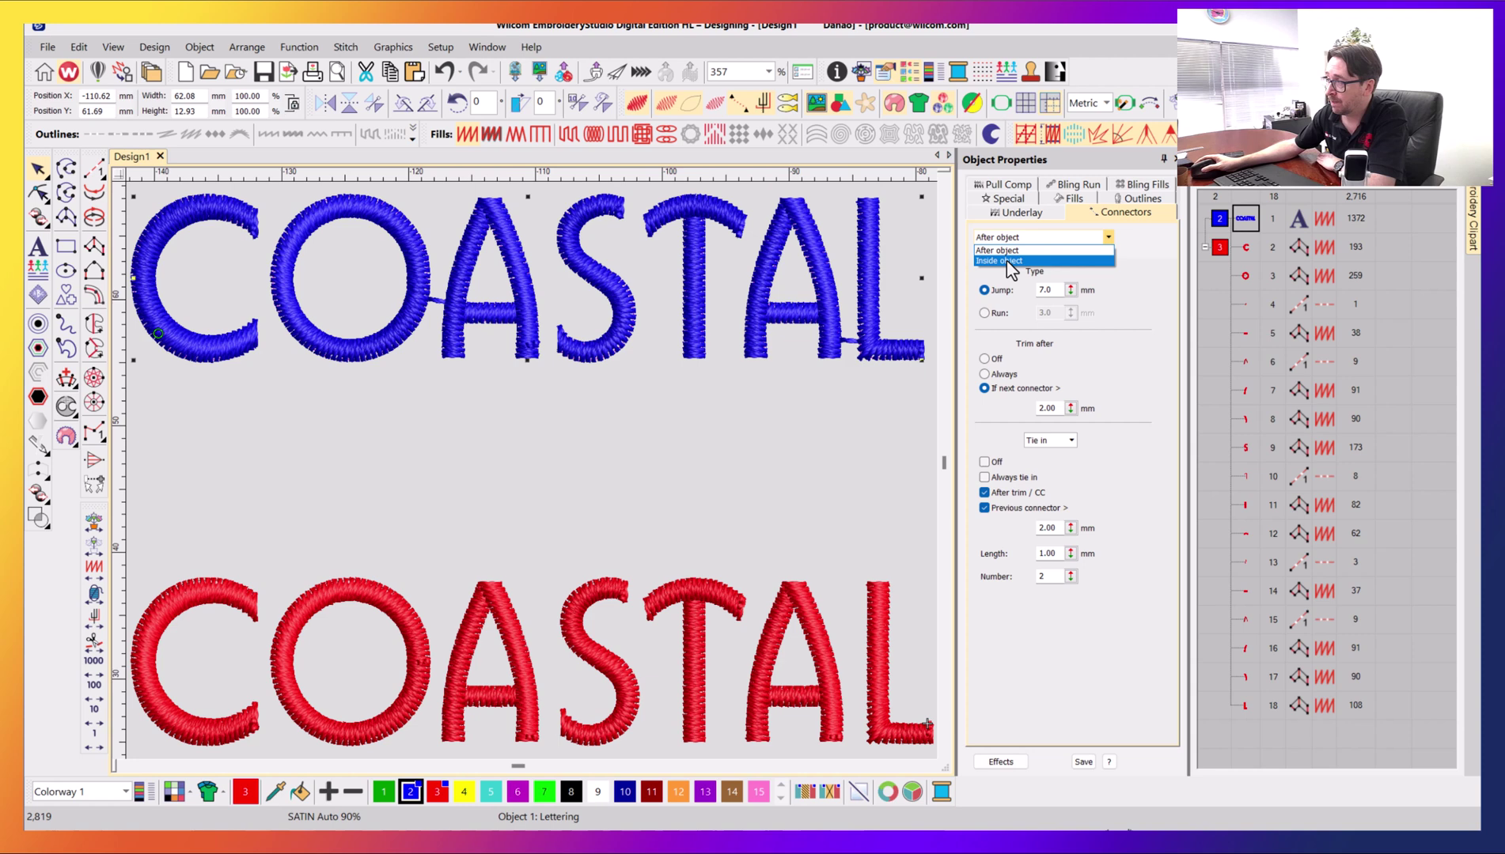
click(1007, 259)
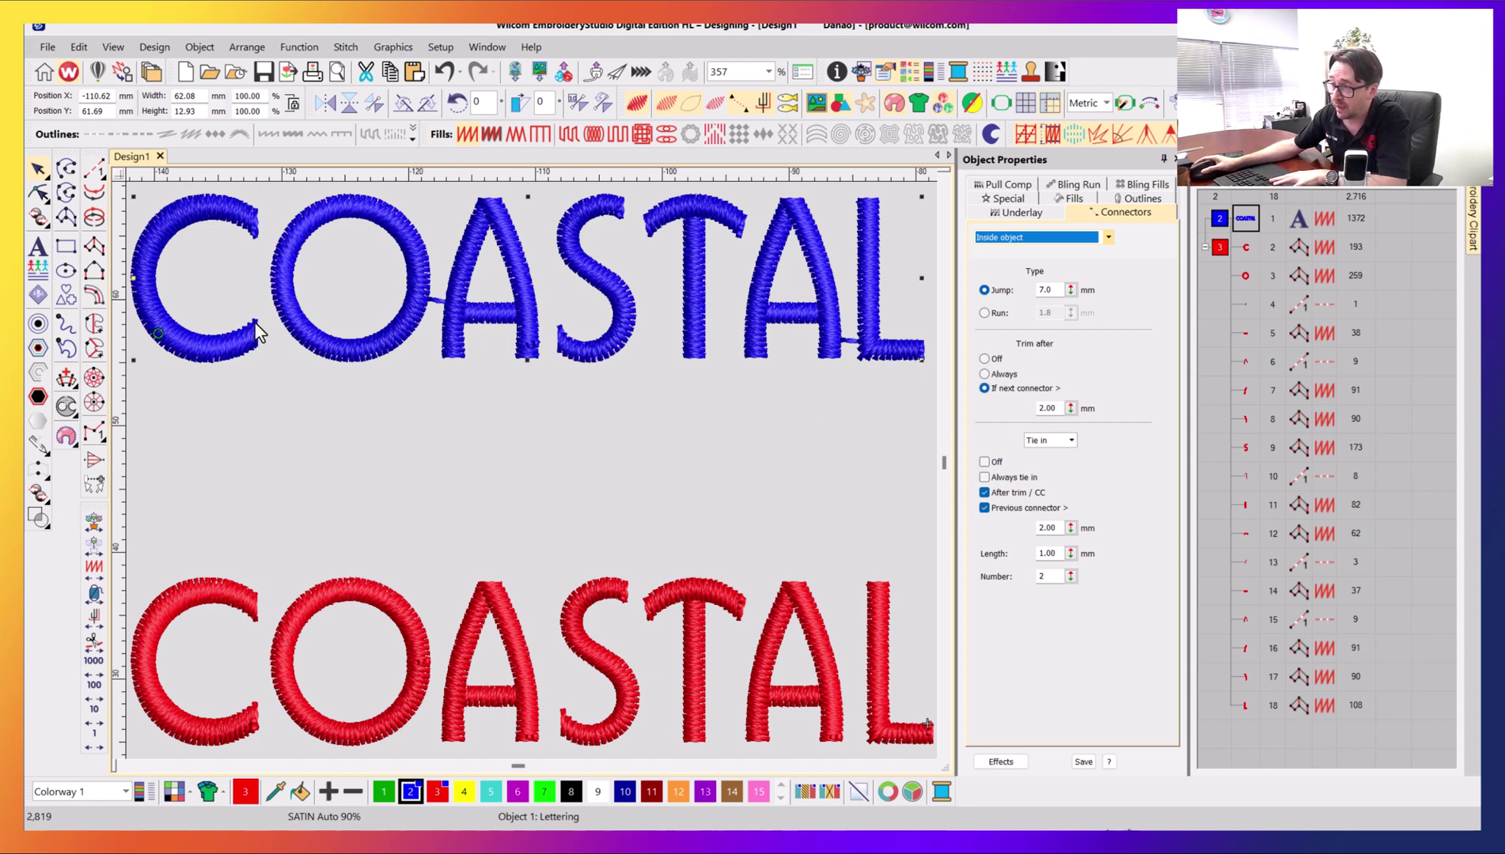
key(Escape)
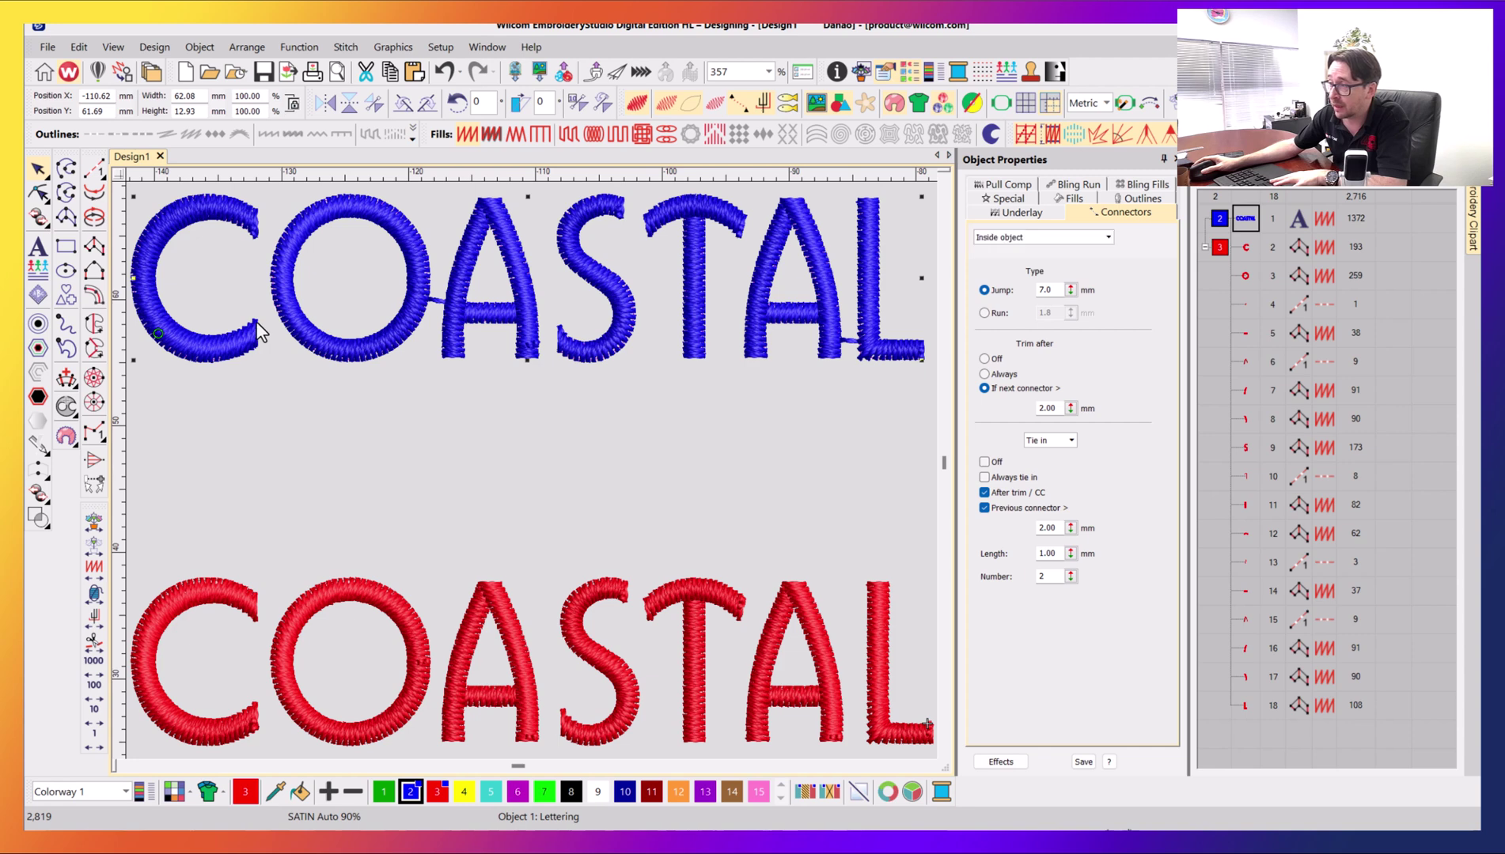
- Measure the gaps between the blue C and O and between the O and A
key(m)
click(255, 322)
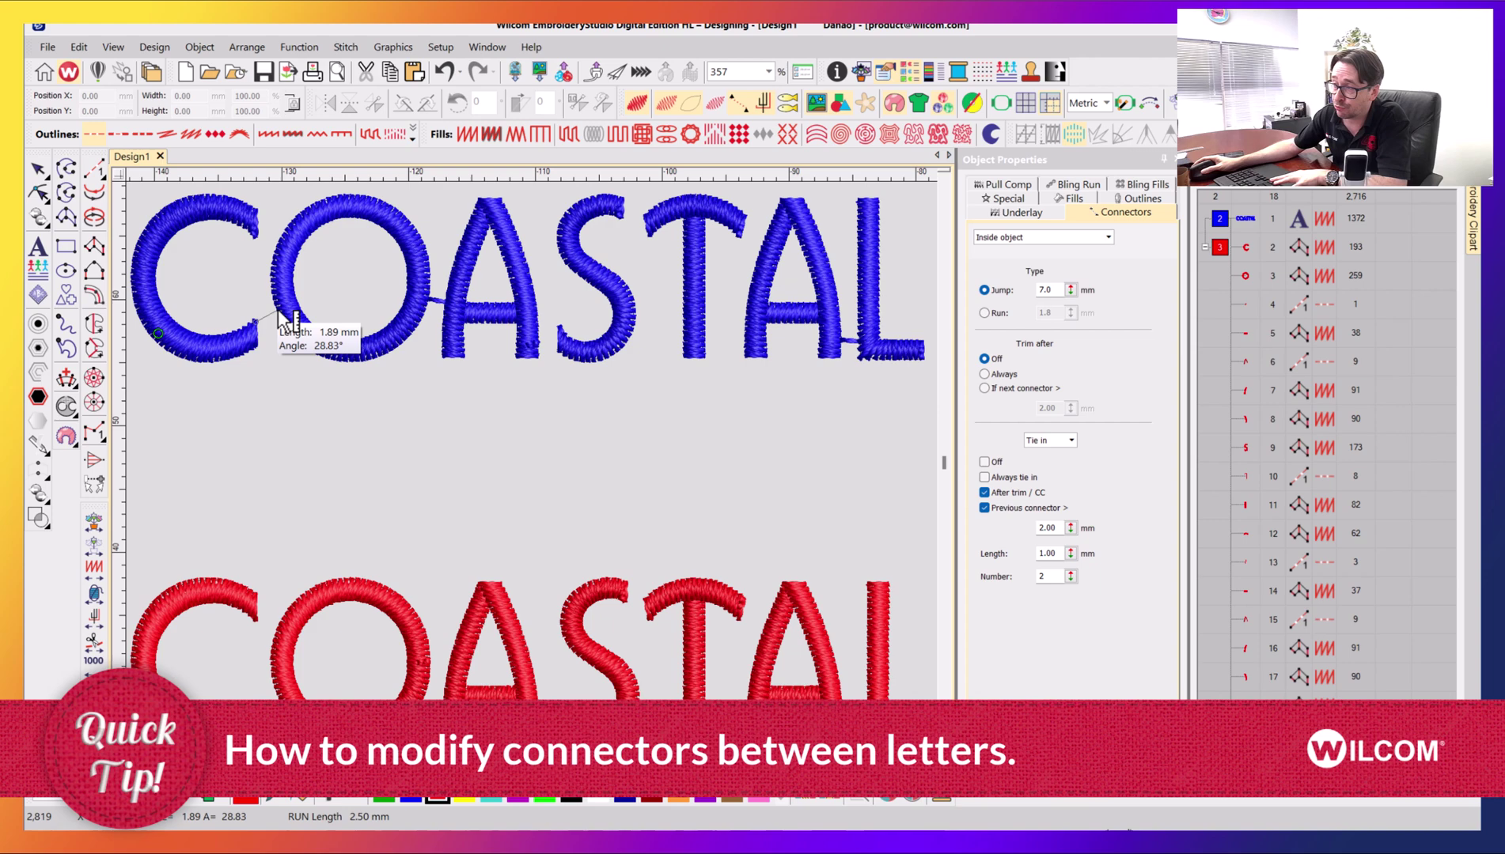
drag(277, 310, 450, 303)
click(428, 298)
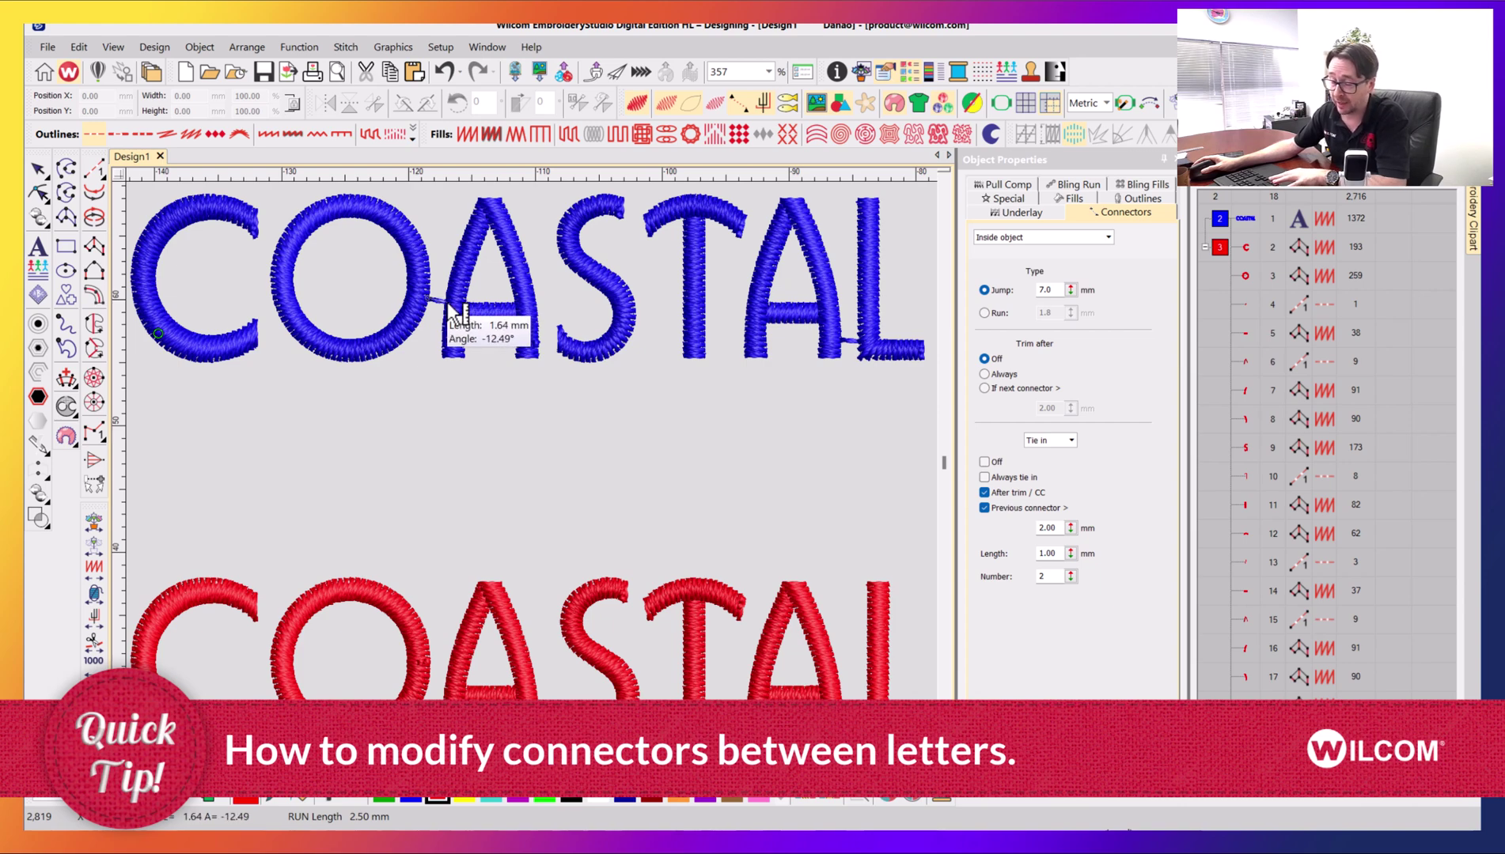
click(449, 304)
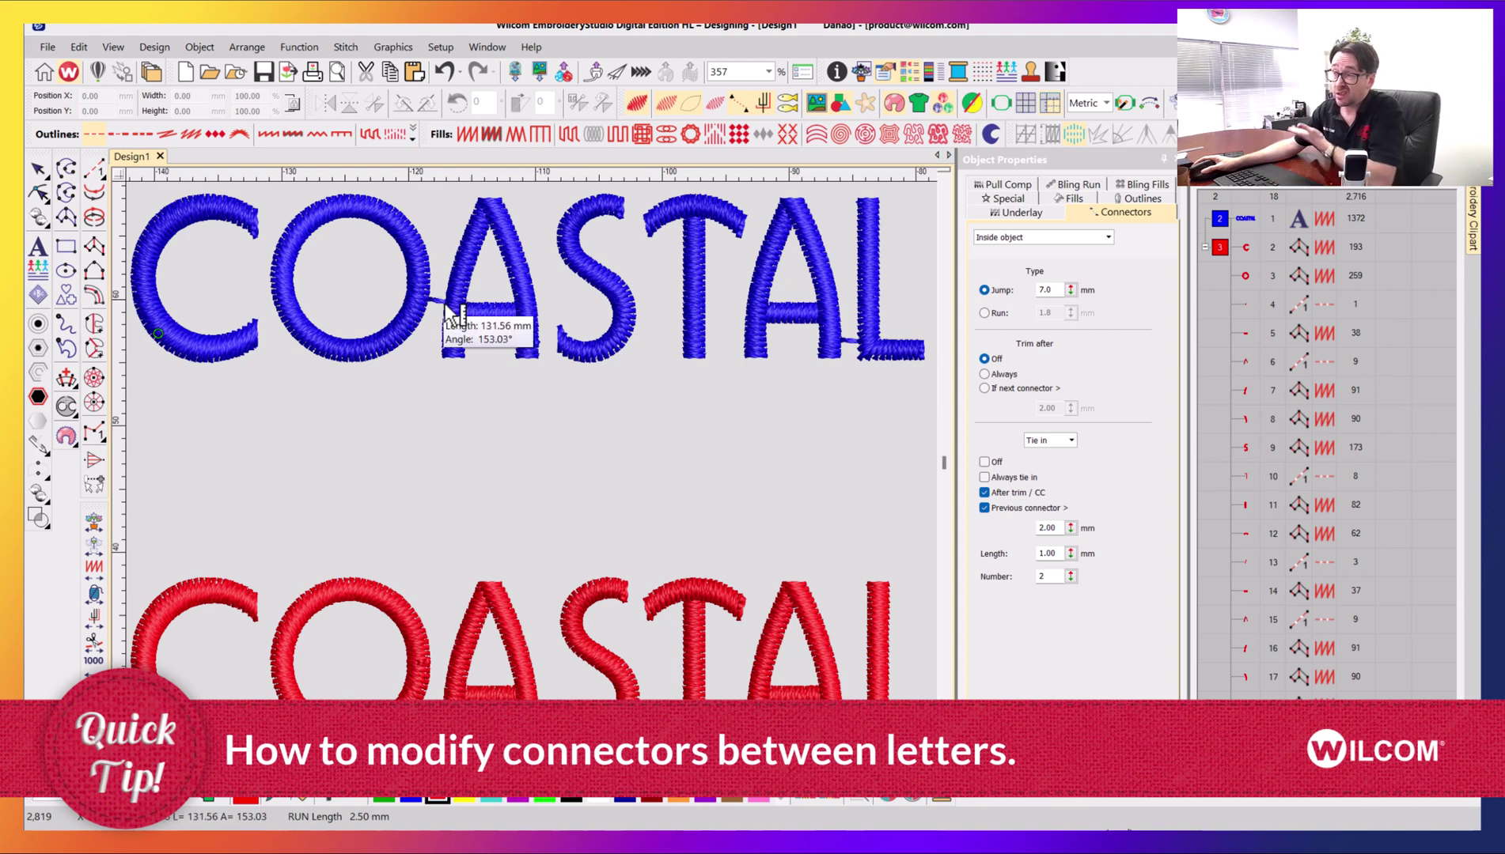
- Try the Always trim setting for connectors inside the blue lettering, and set Trim after to Off
click(39, 169)
click(220, 207)
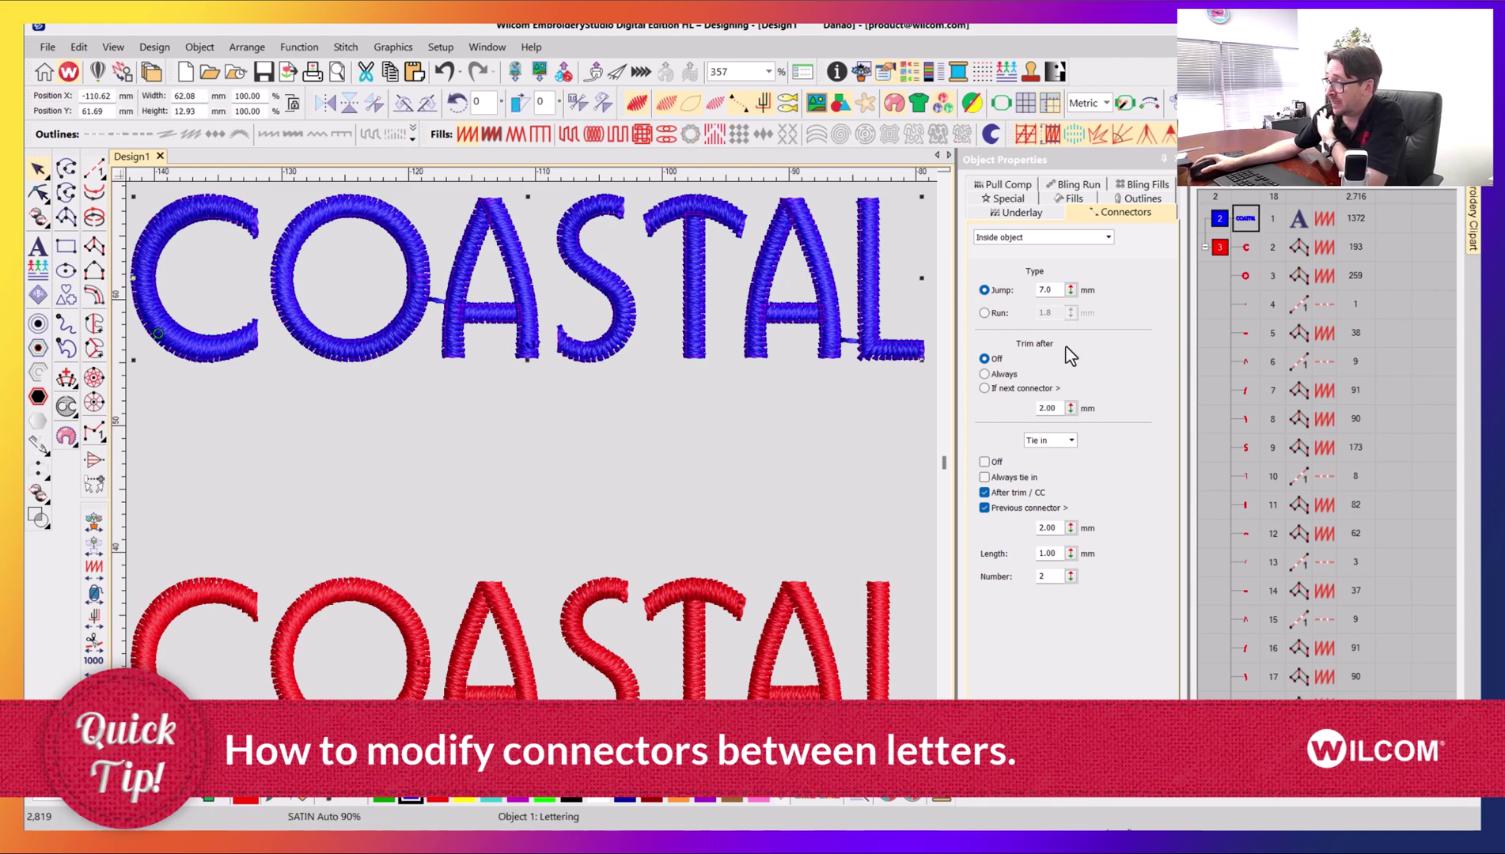
click(1002, 377)
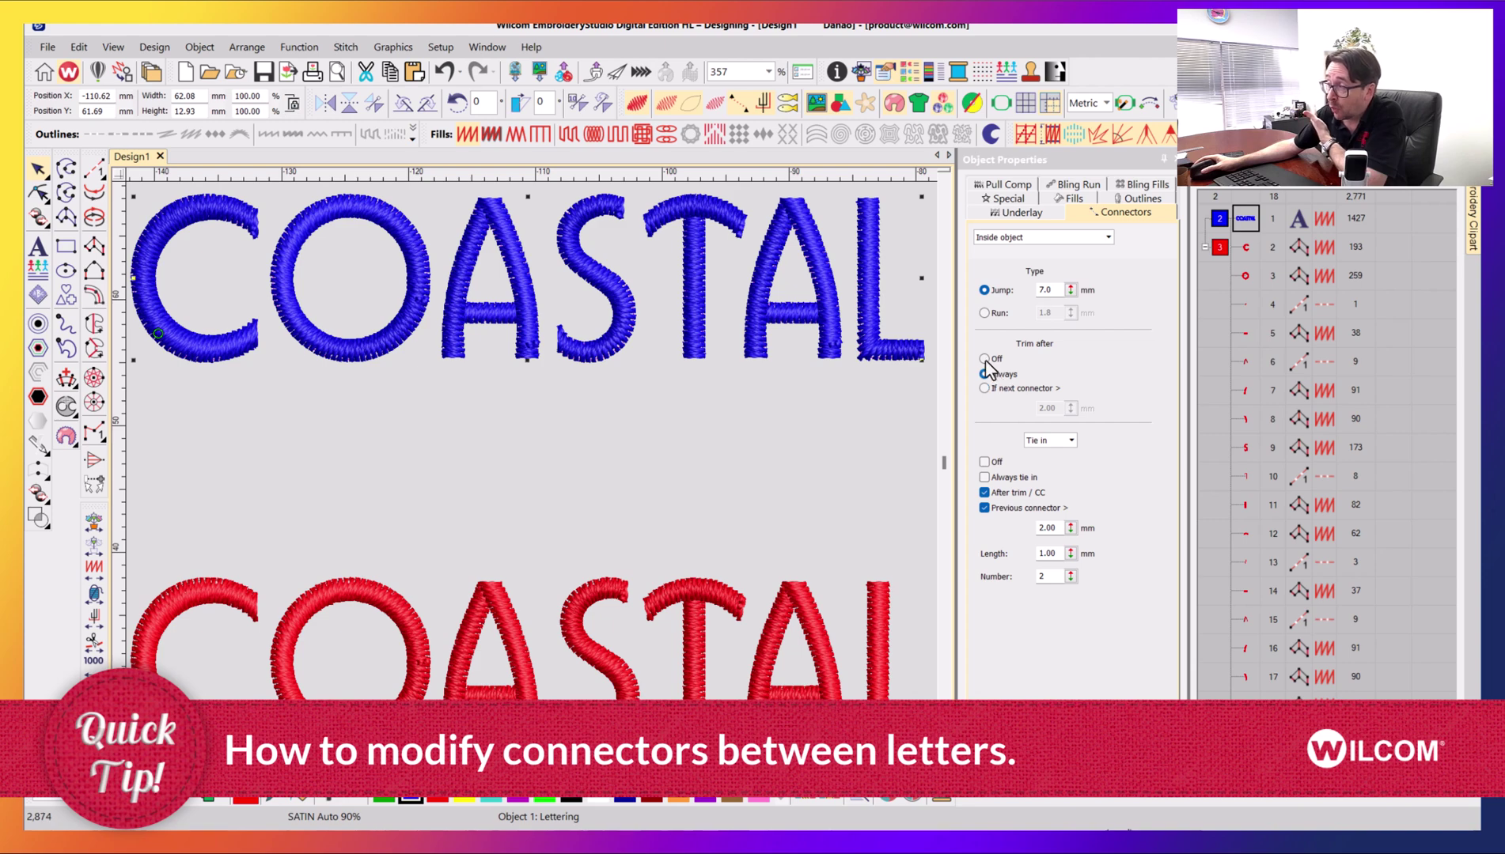
click(985, 359)
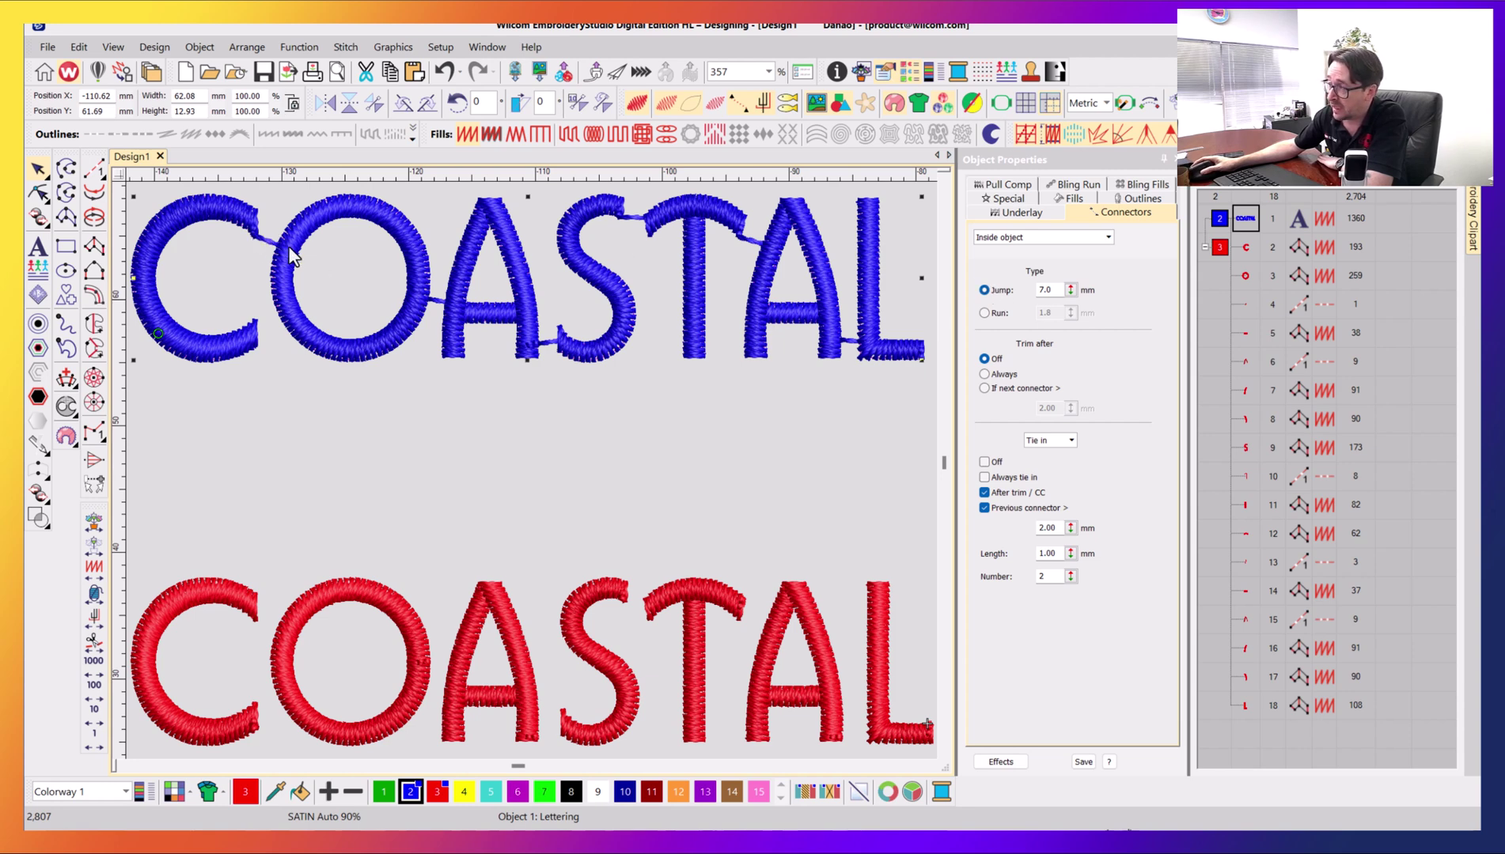
- Change the blue lettering's inside-object connector type to Run and inspect the connectors around the O
click(983, 313)
click(984, 313)
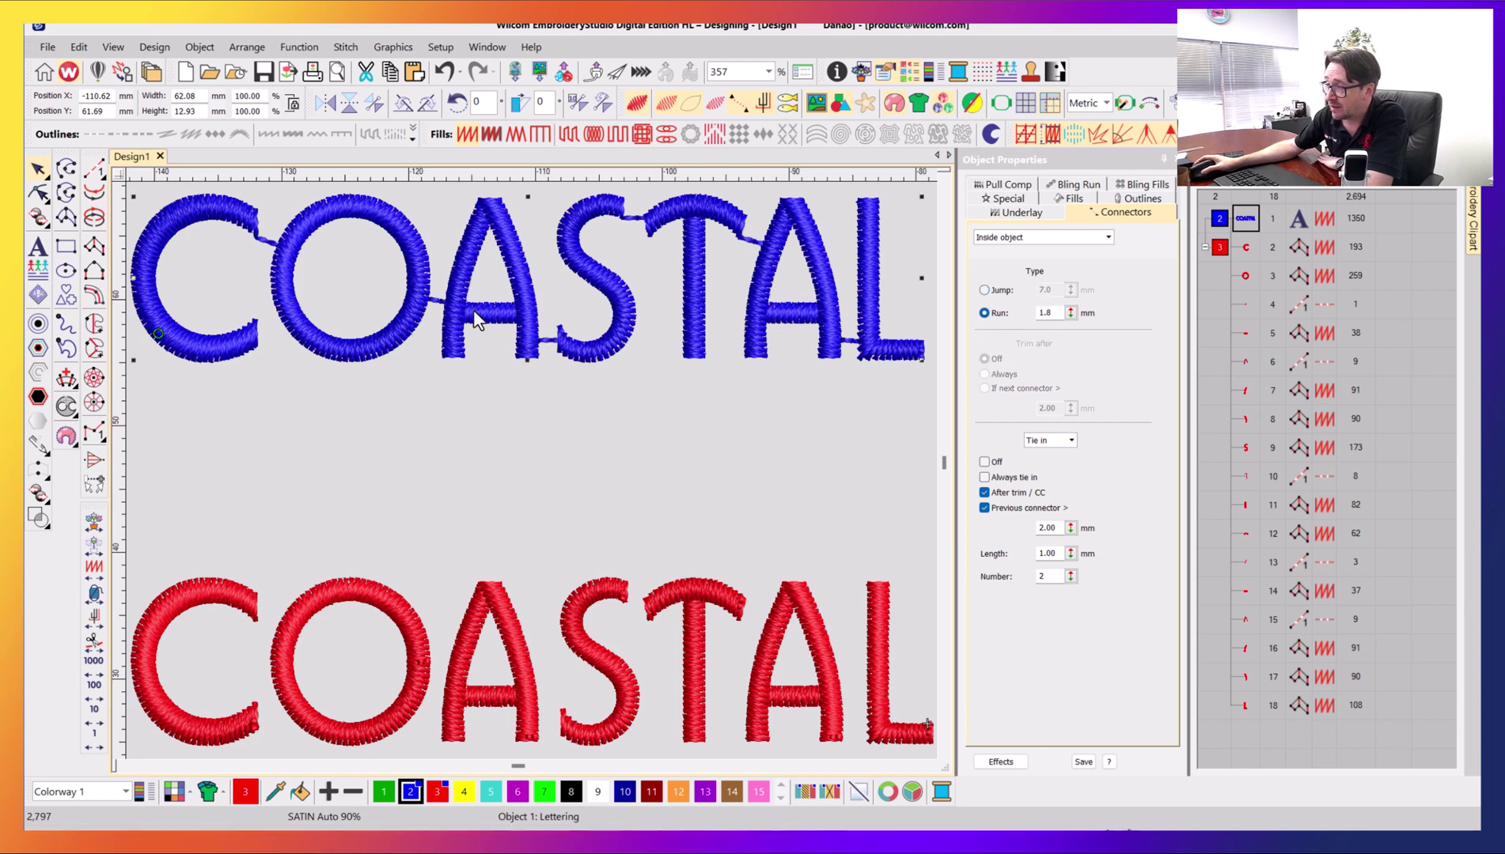
key(b)
drag(231, 218, 493, 360)
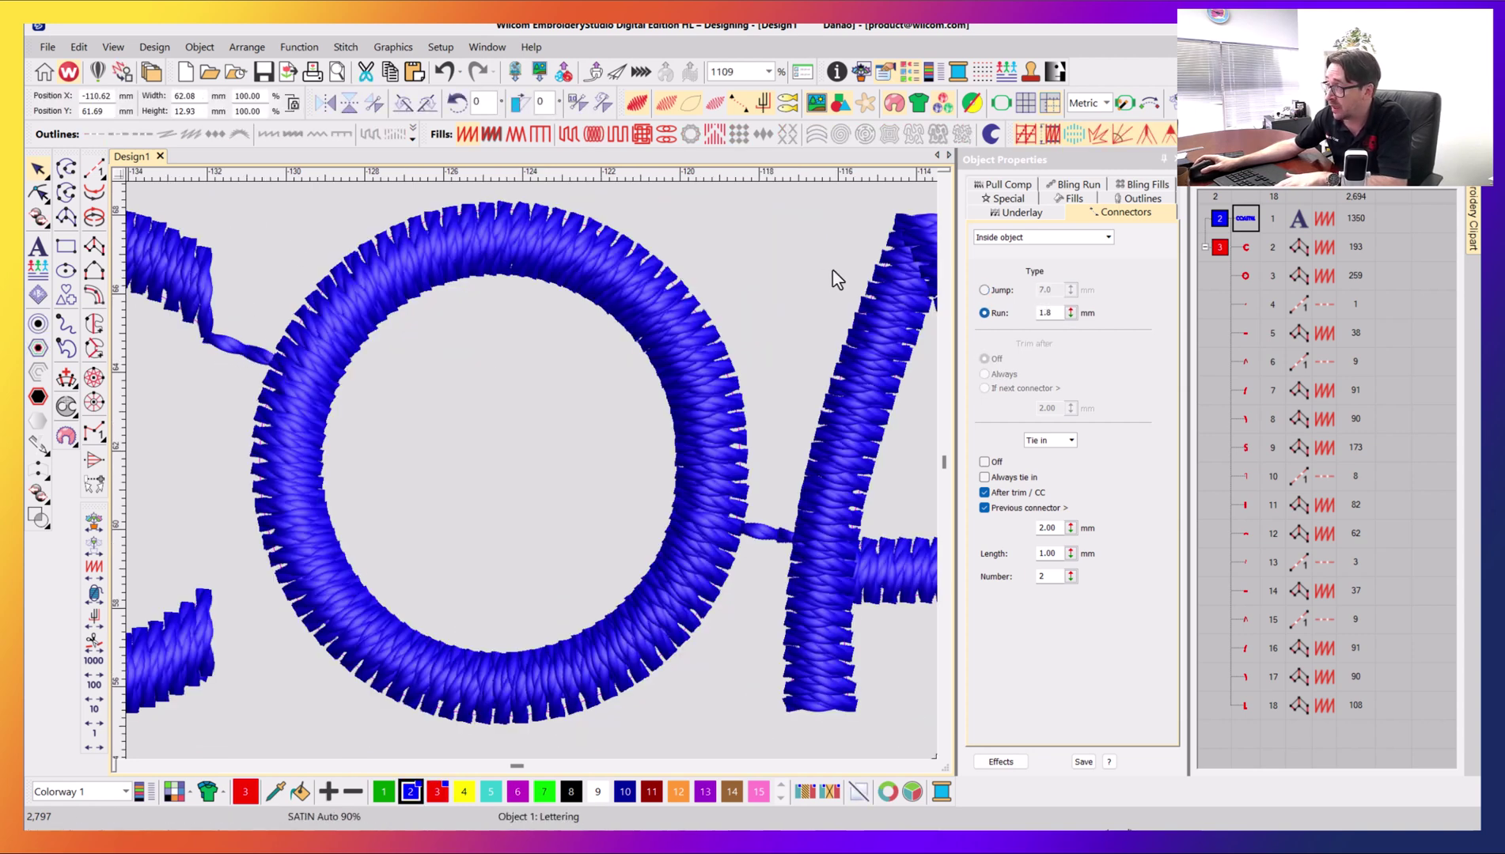
- Switch the blue lettering's inside-object connector type between Jump and Run to compare the connectors around the O
click(987, 291)
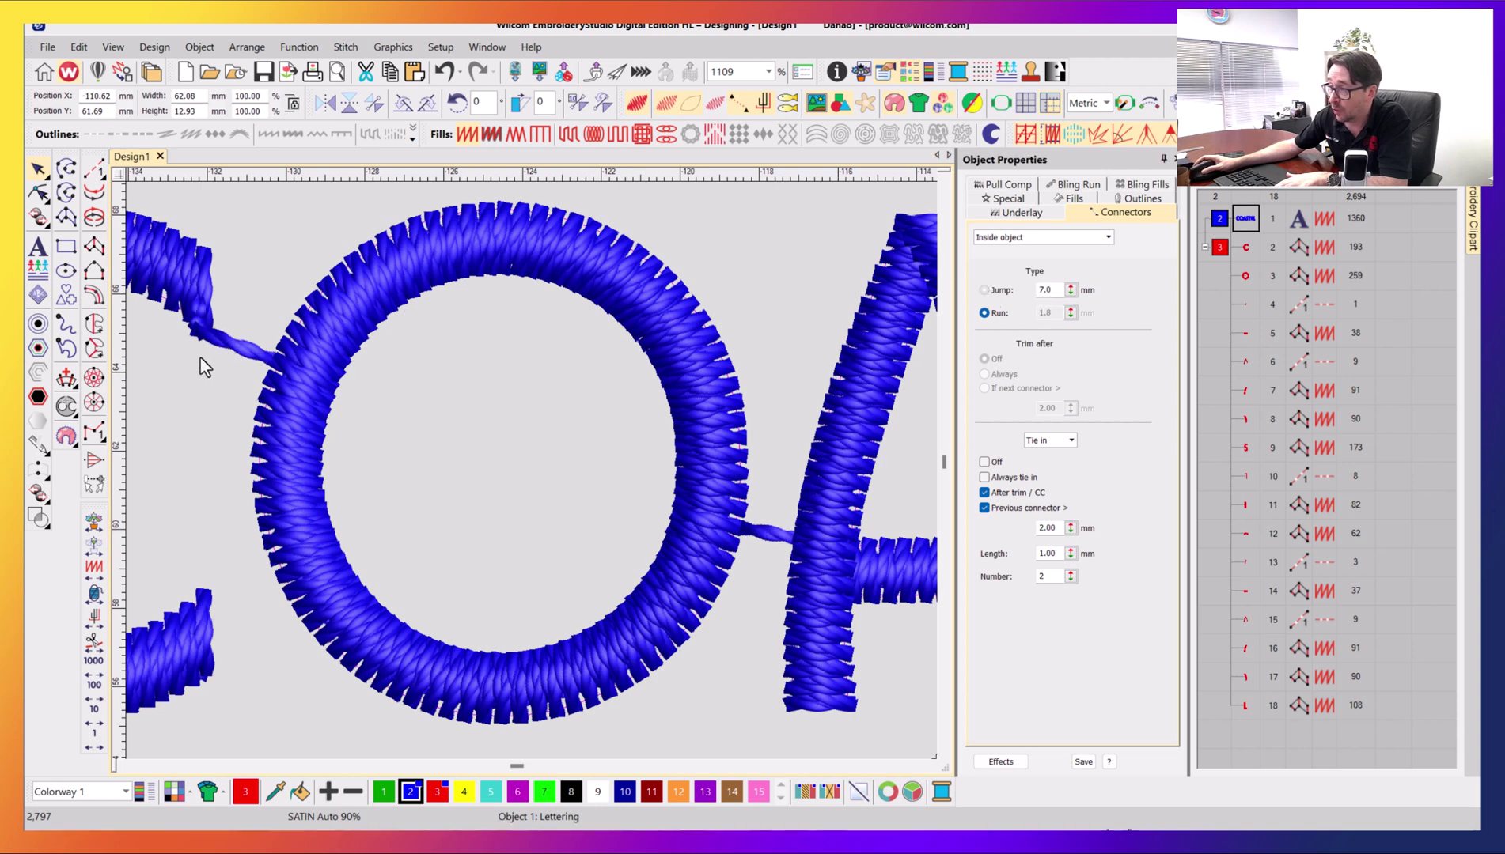
click(985, 313)
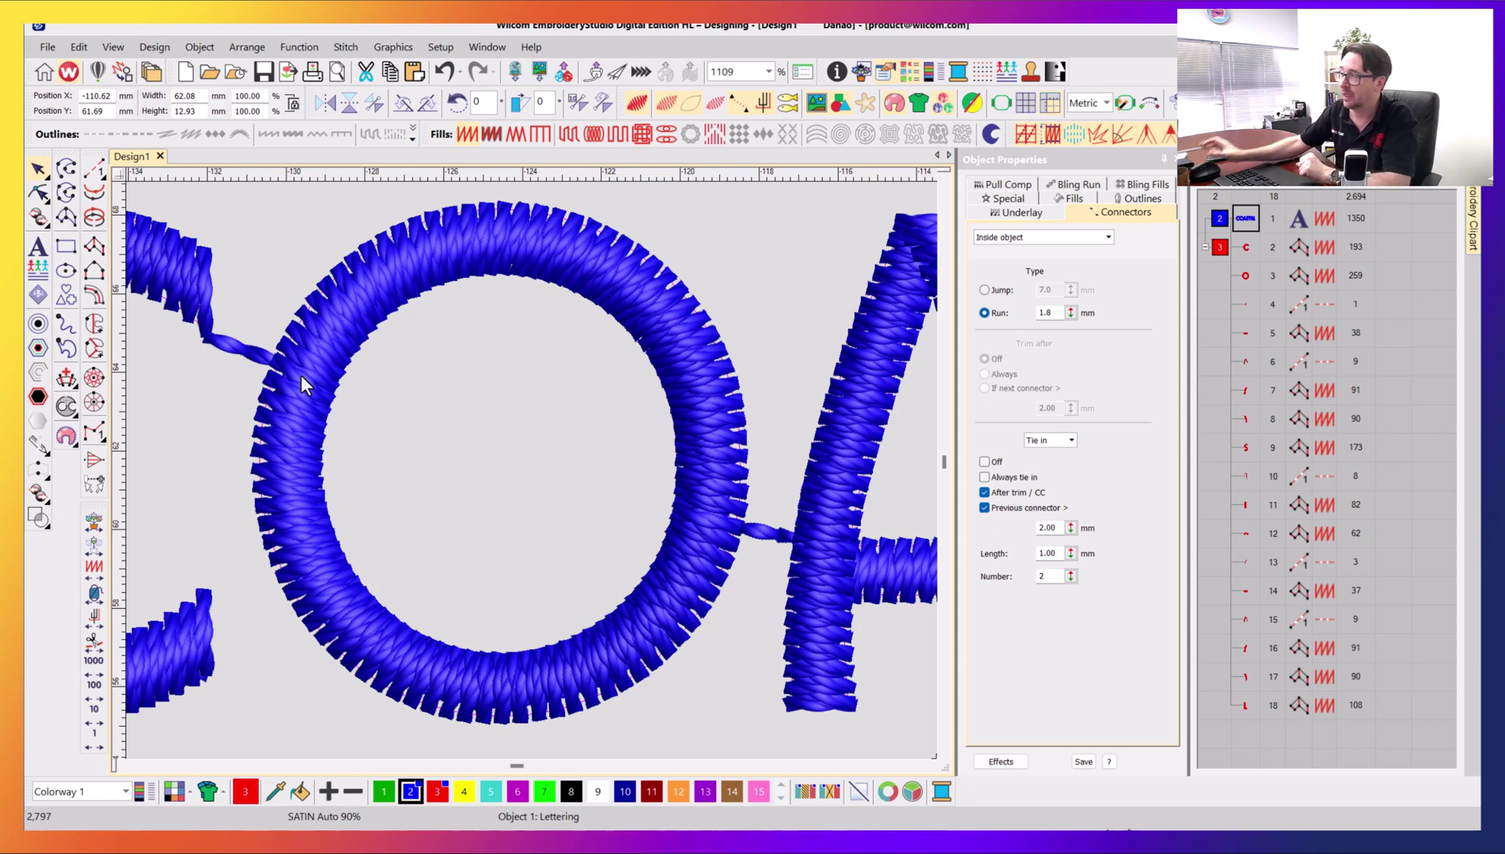
click(984, 290)
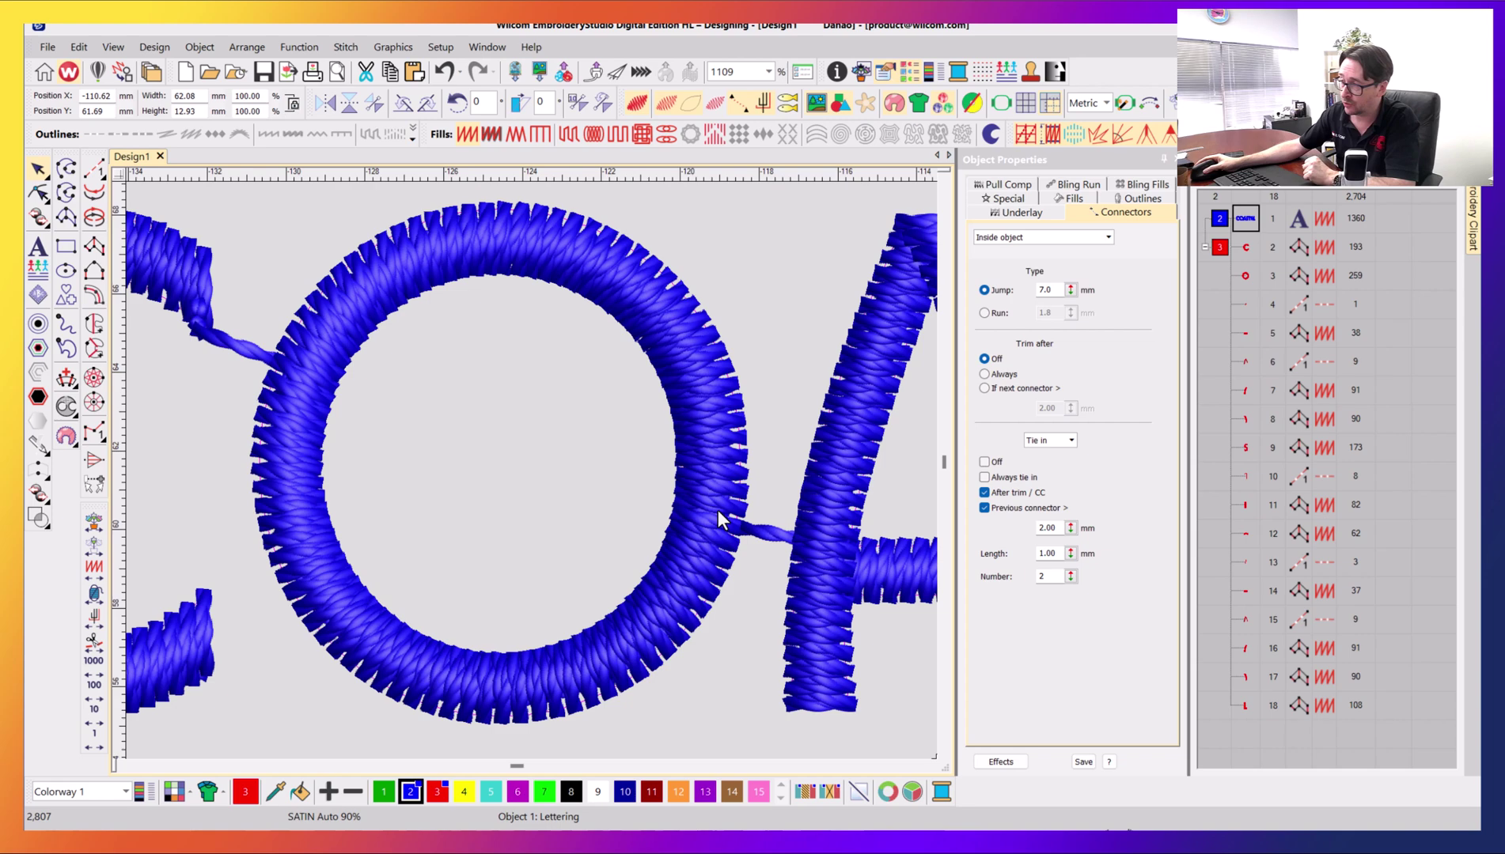
click(984, 312)
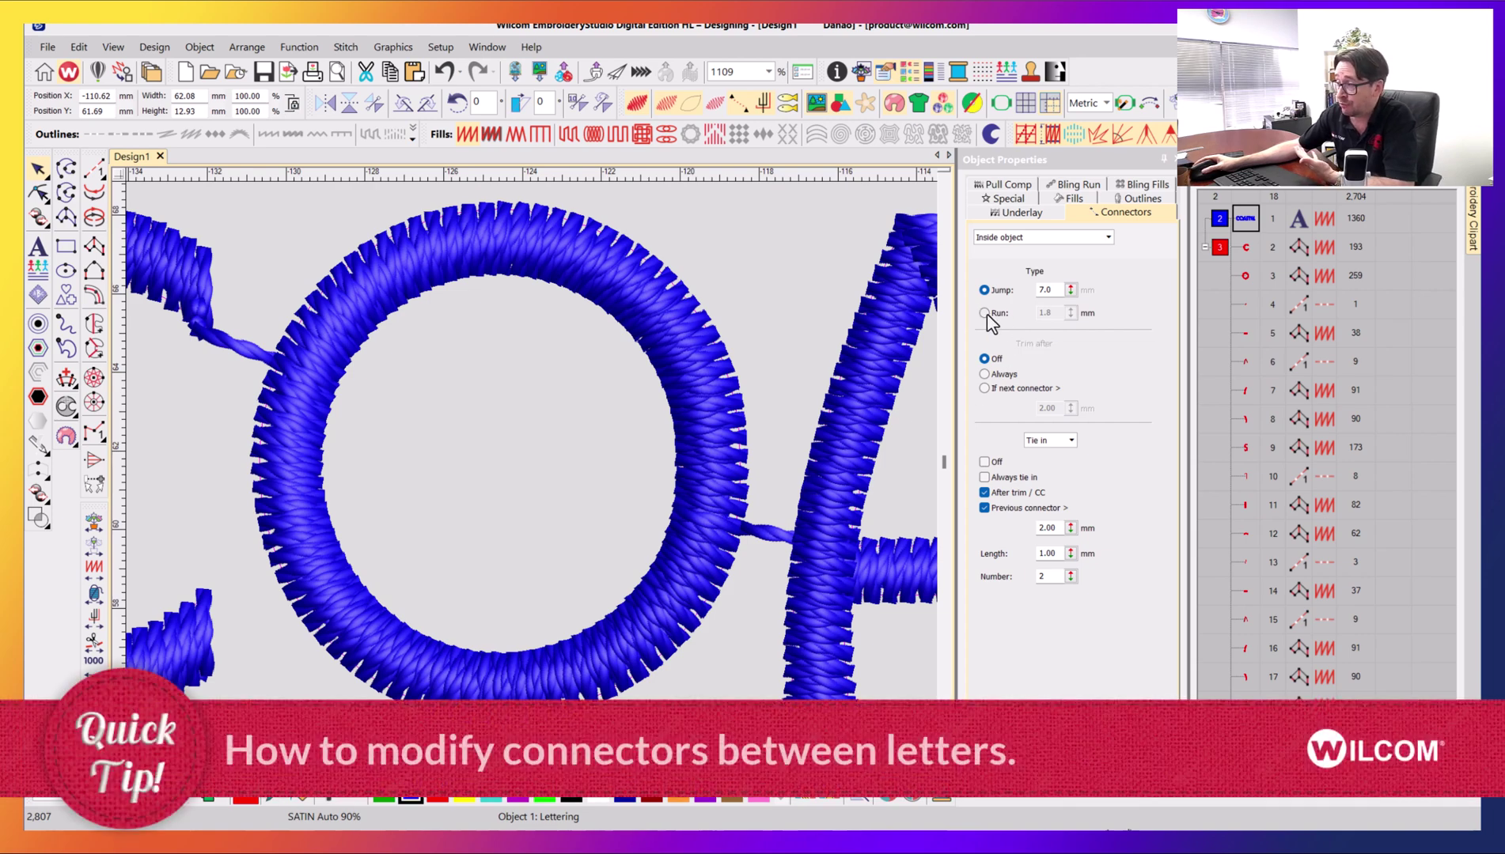
- Set the blue lettering's inside-object connector type to Jump, and try Trim after as Always and as Off
scroll(591, 585, down, 1)
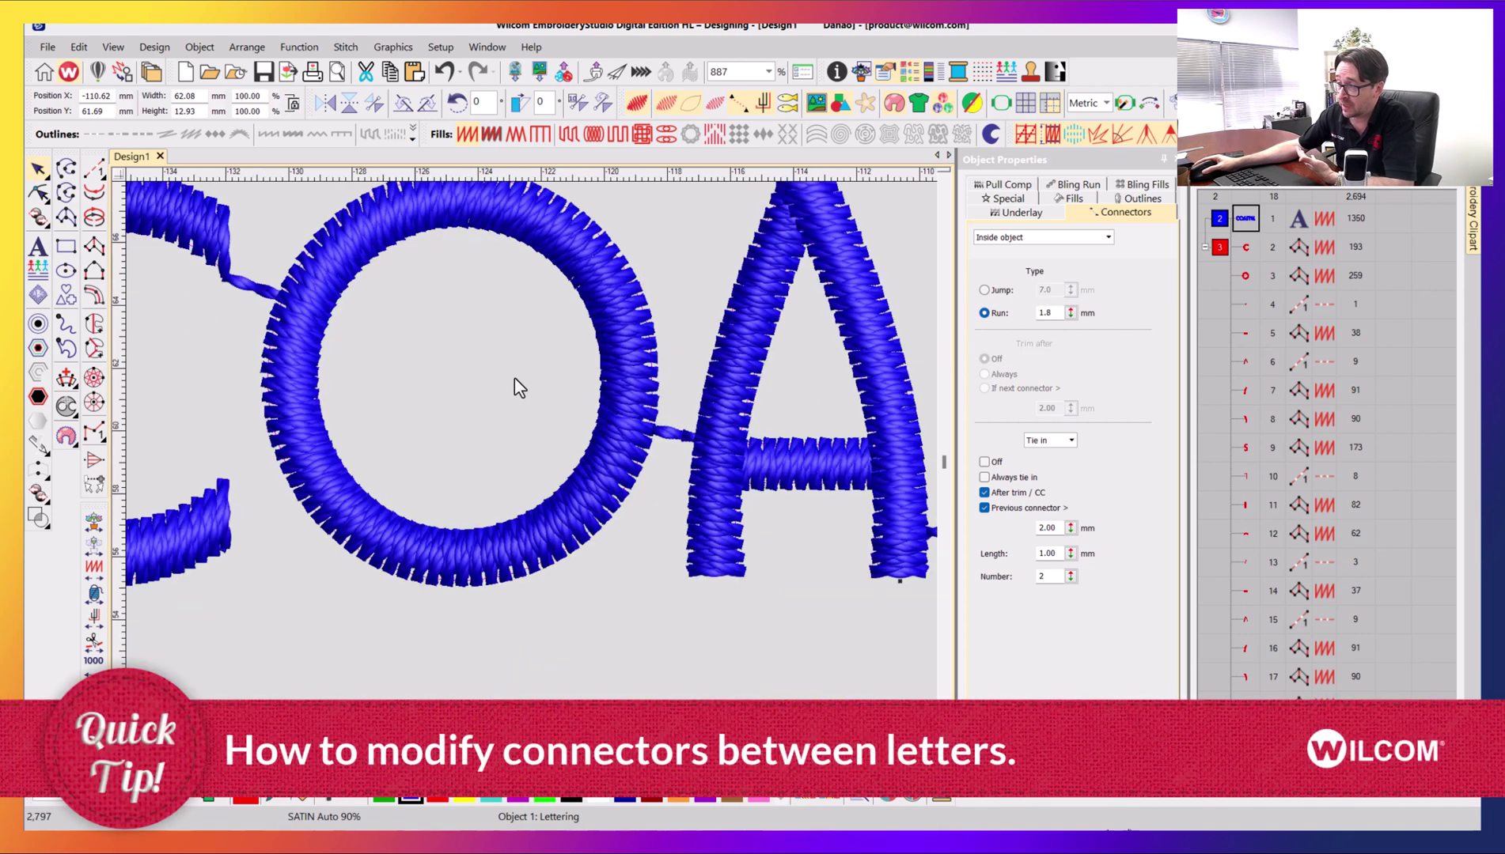
scroll(546, 428, down, 4)
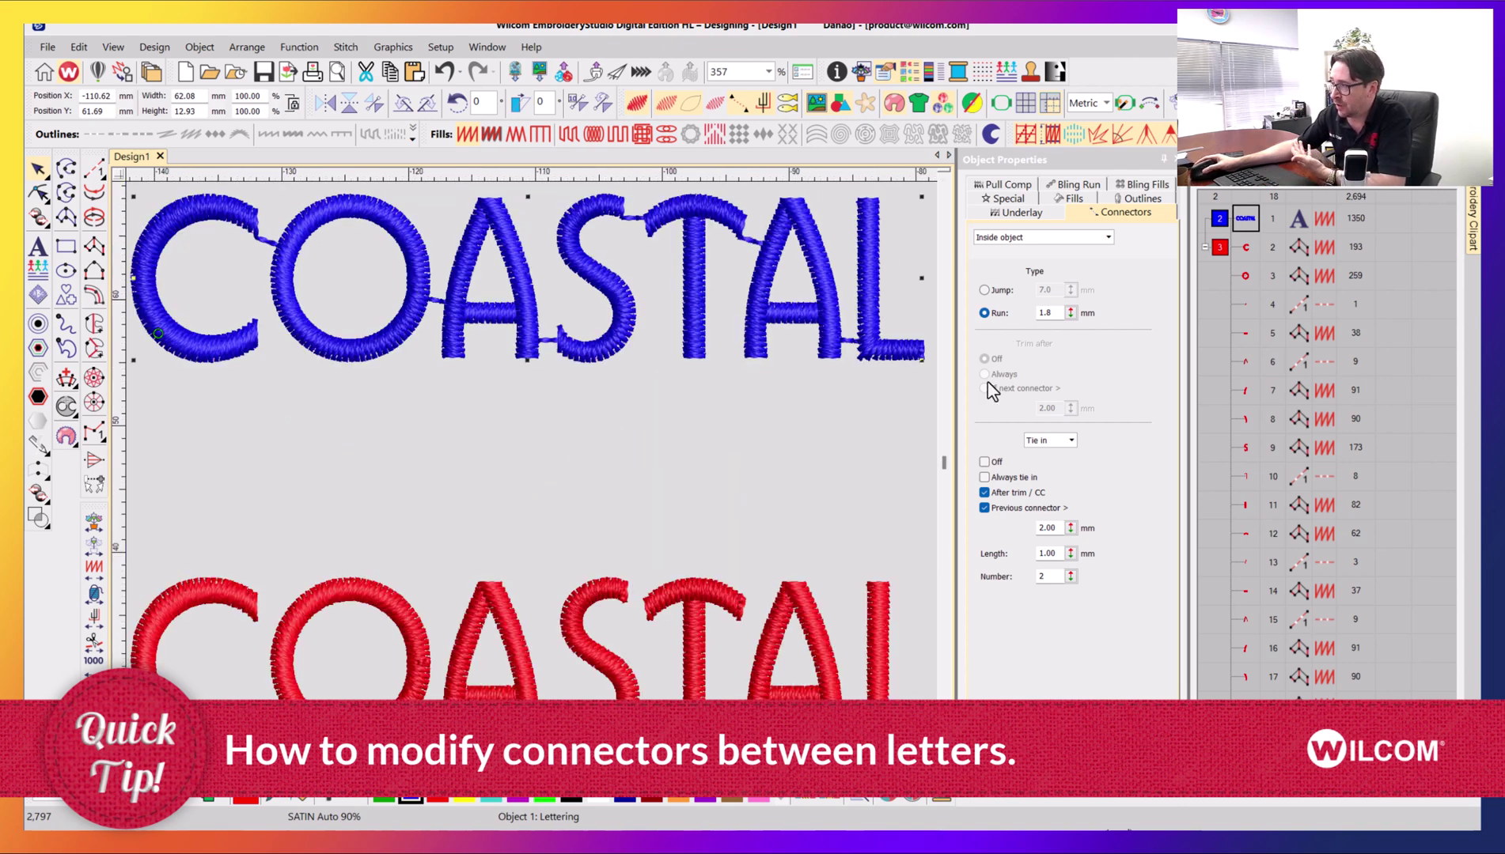
click(984, 312)
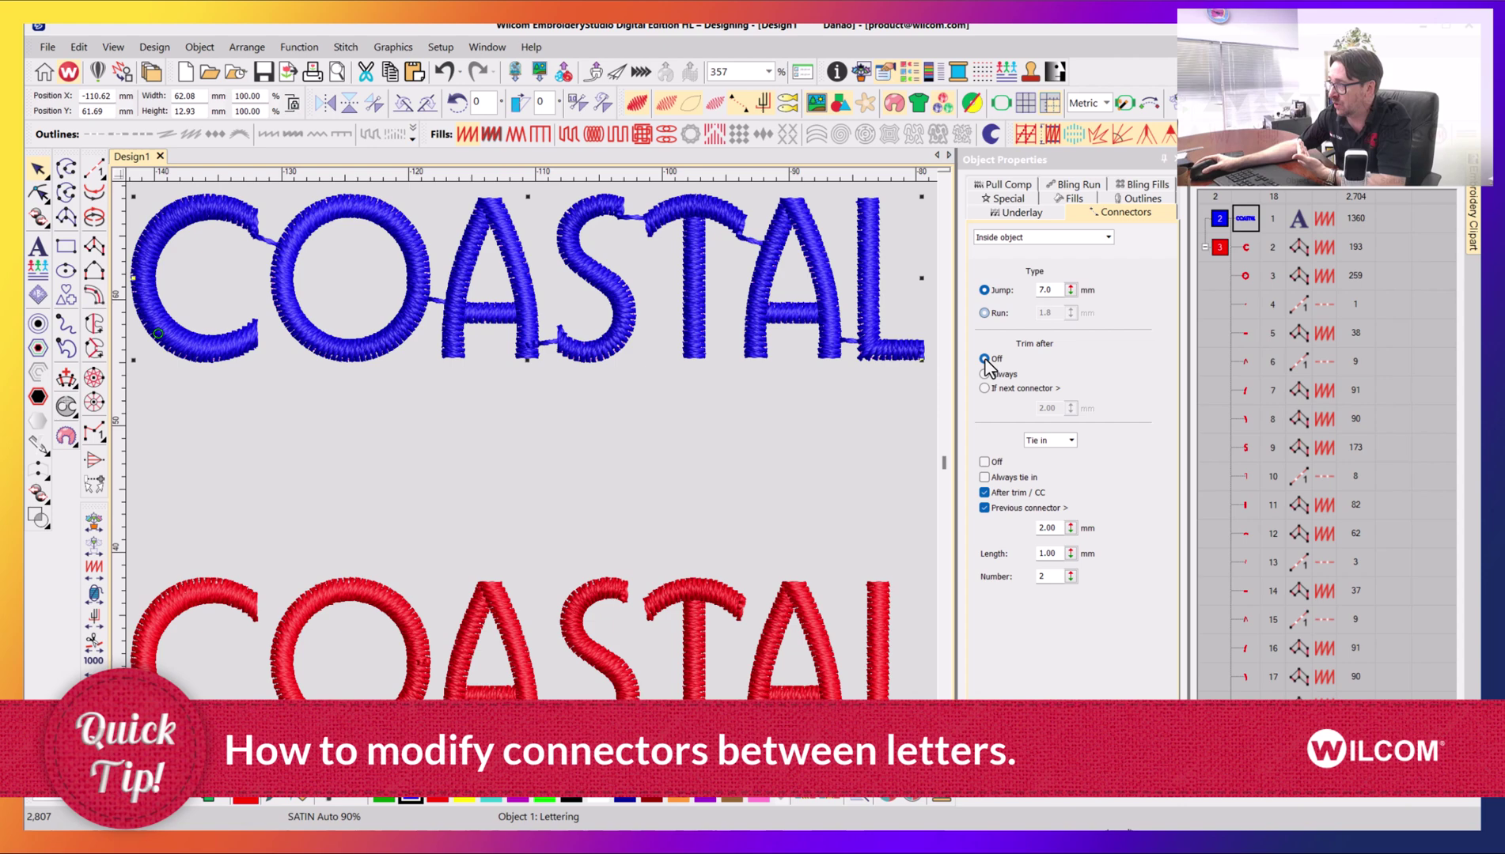
click(985, 374)
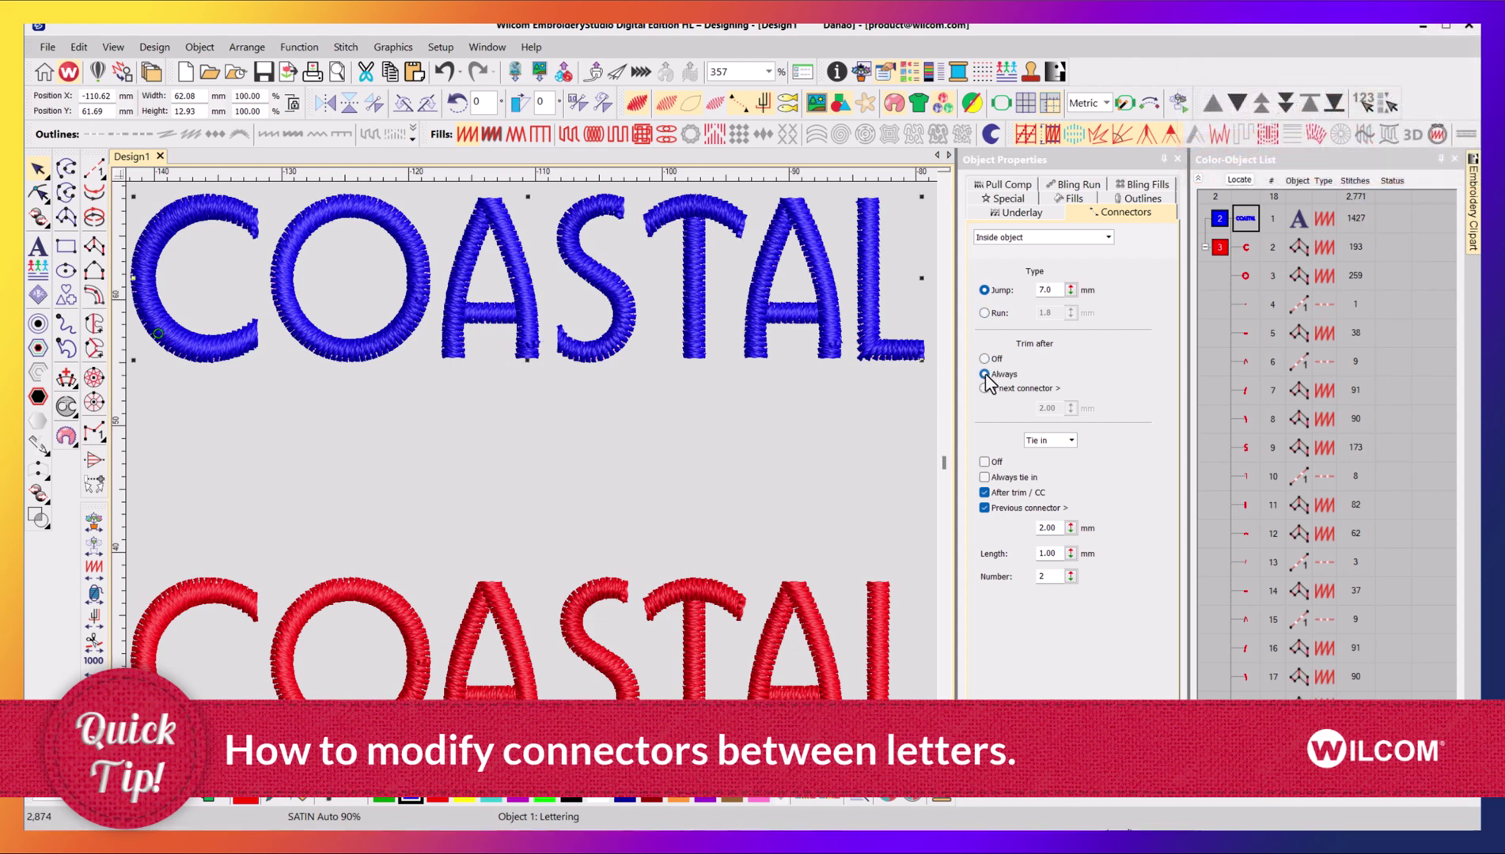
click(985, 359)
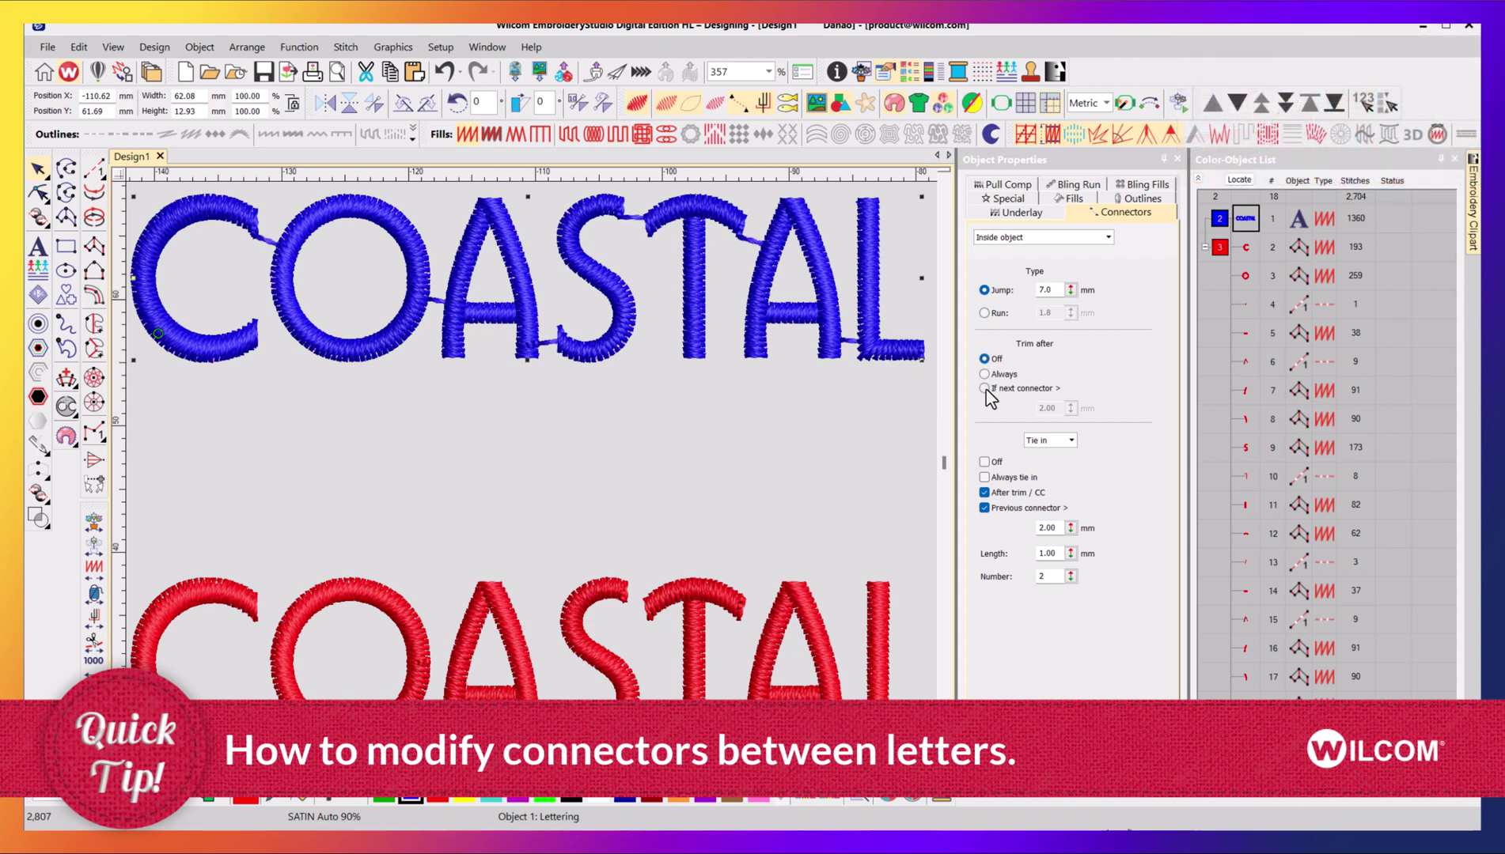
- Set the blue lettering's Trim after option to If next connector > with a 6 mm threshold
click(985, 389)
double_click(1055, 409)
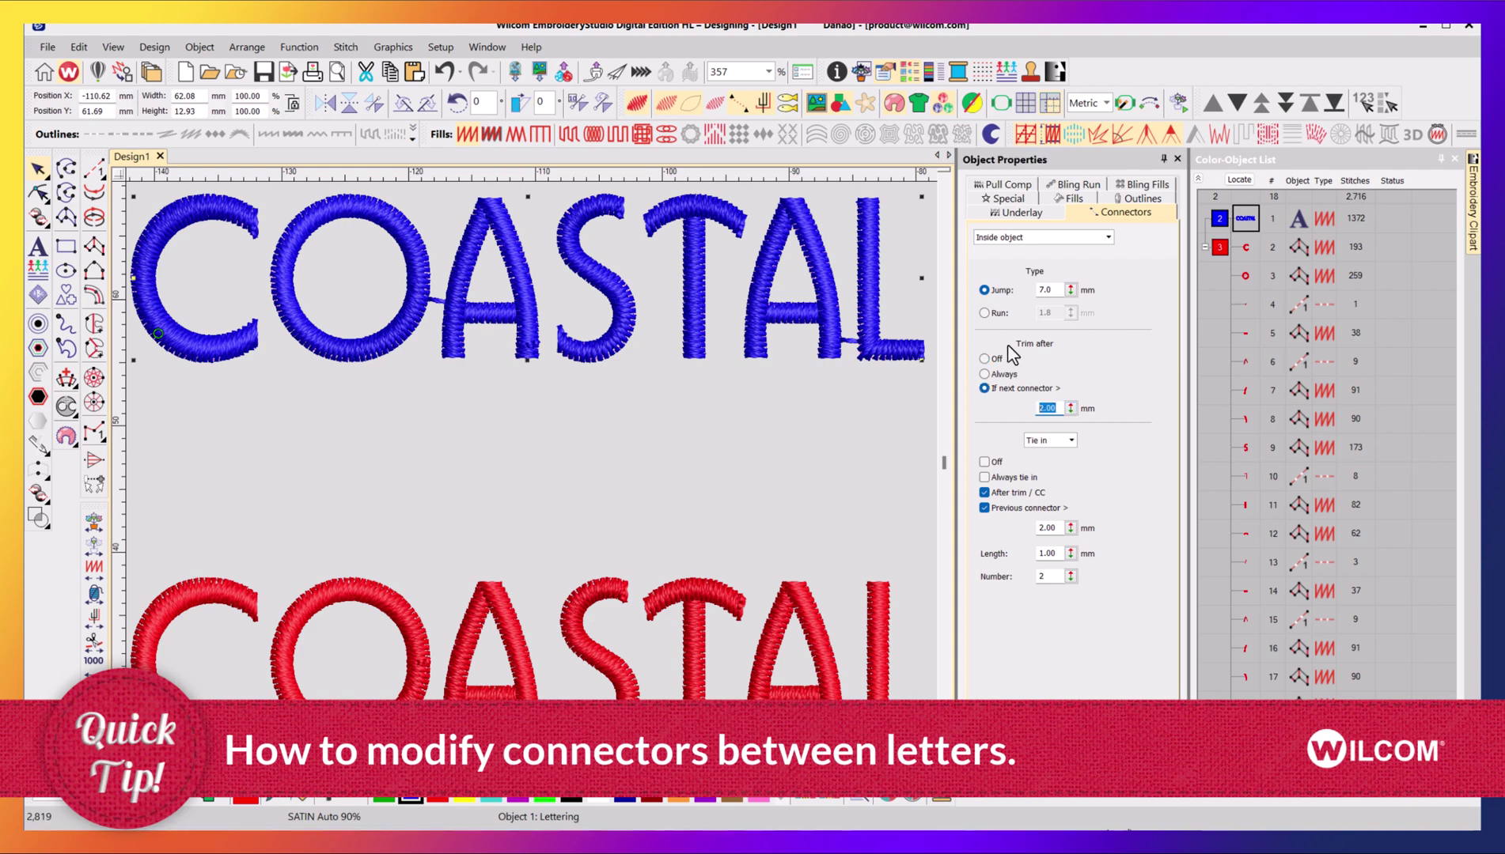
text(6)
key(Return)
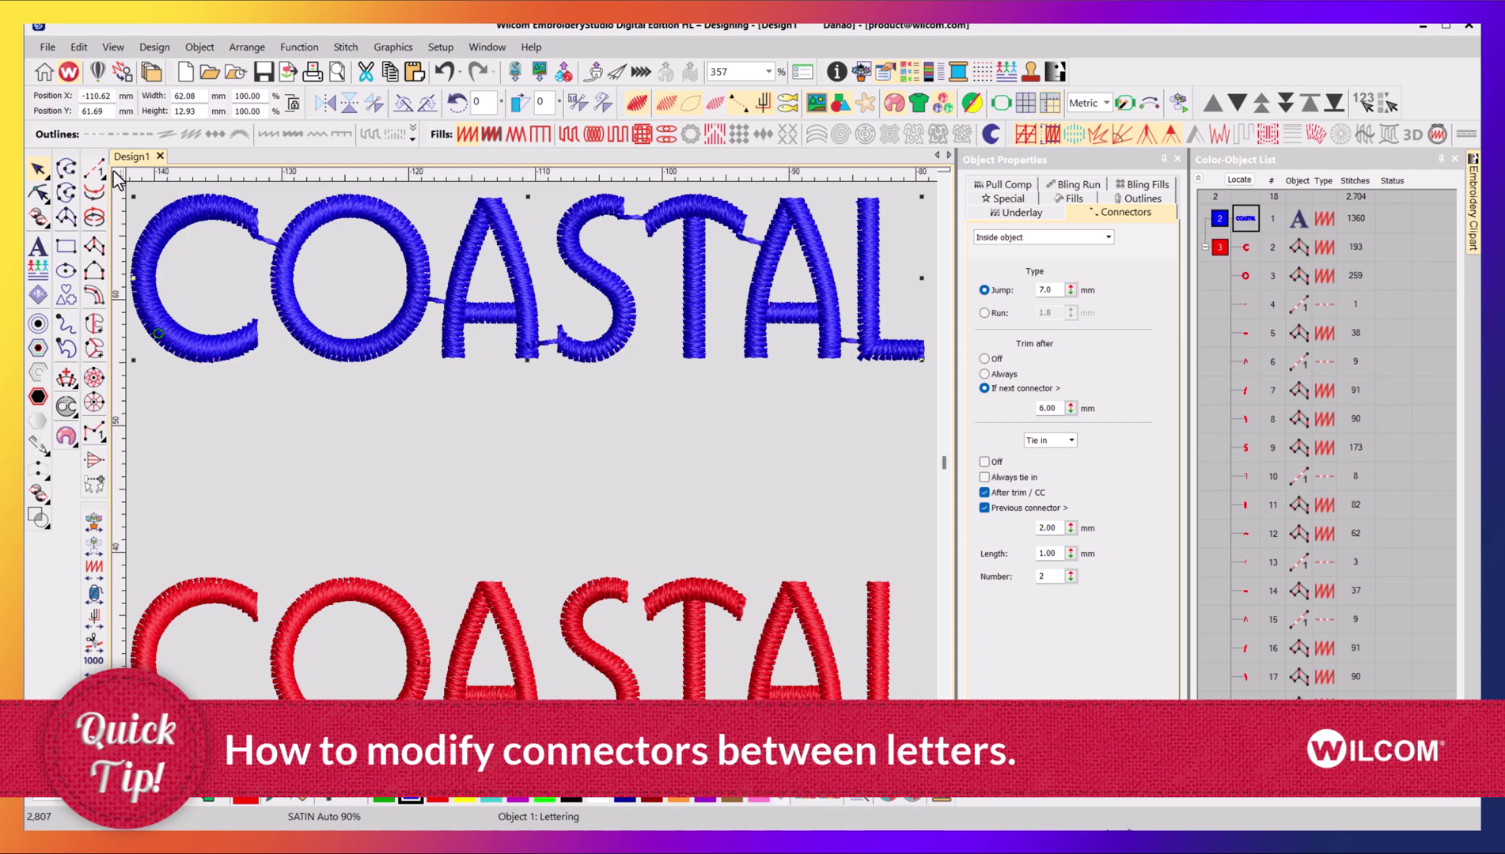
- Reshape the blue lettering by shifting its second A and the T slightly towards the S
click(37, 192)
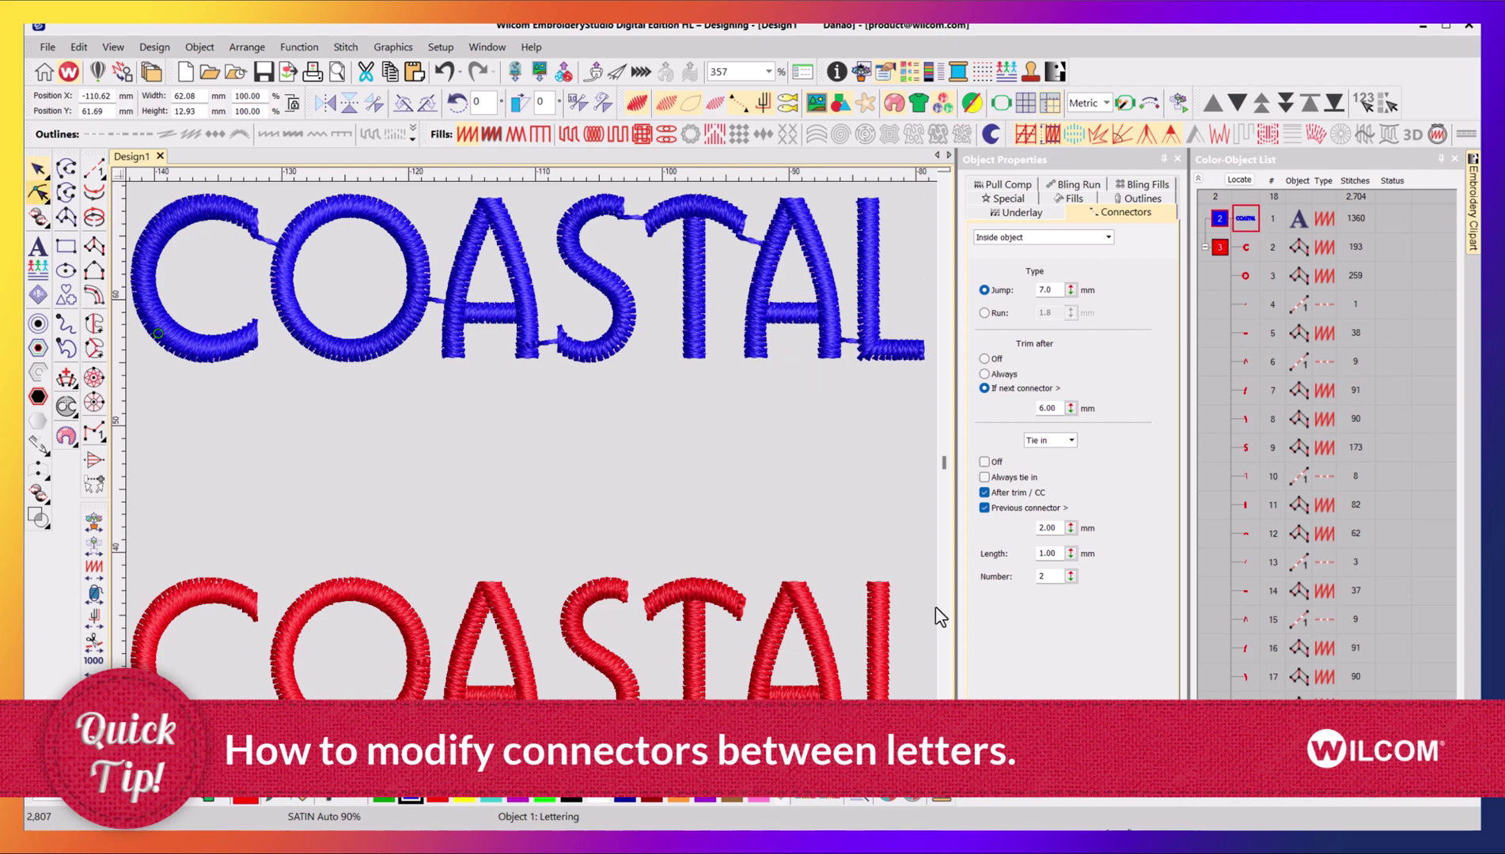
click(923, 362)
click(931, 766)
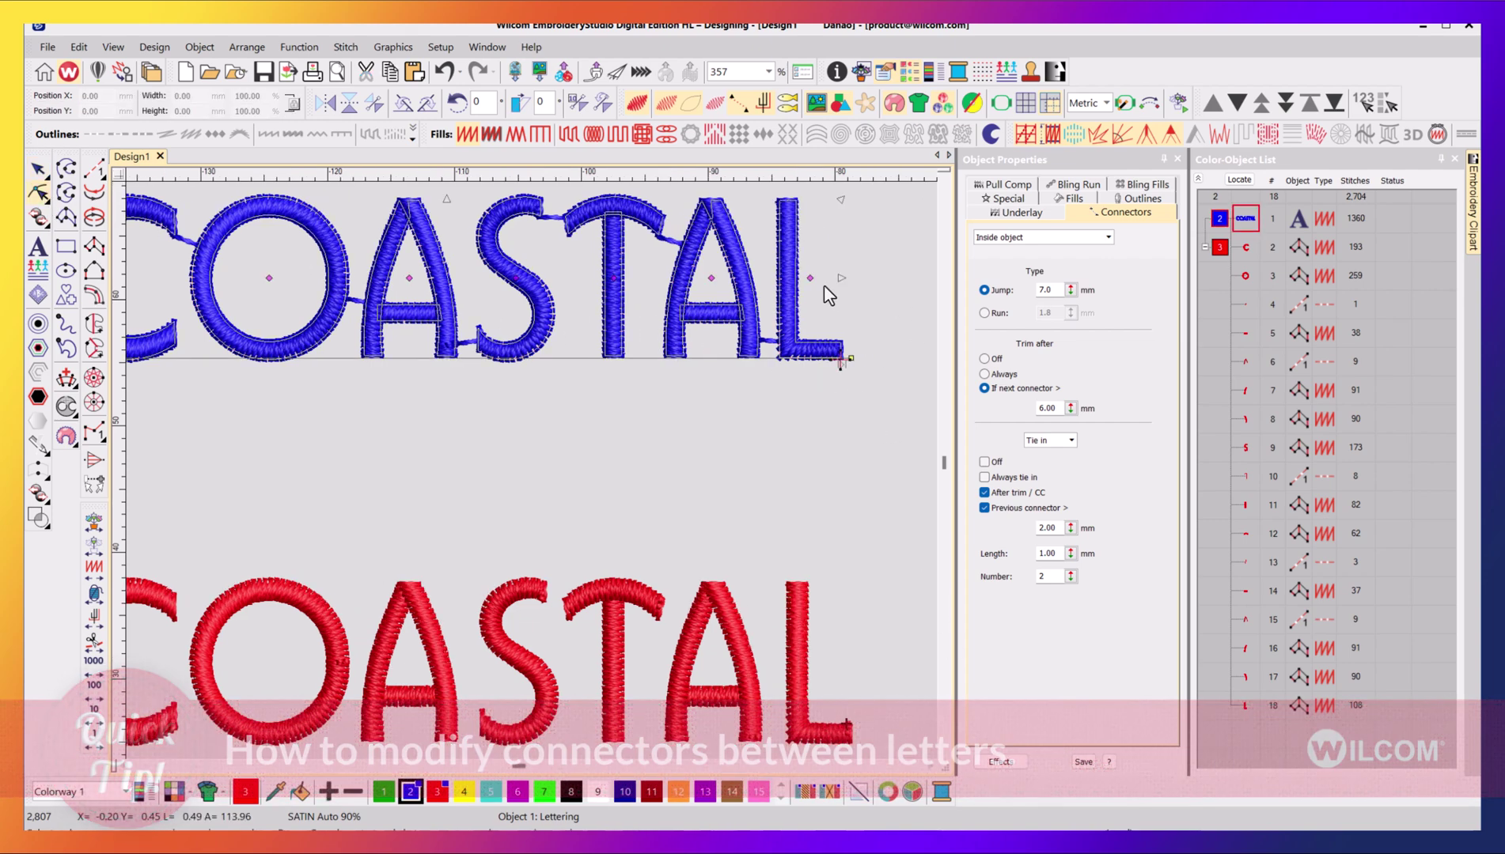
click(811, 278)
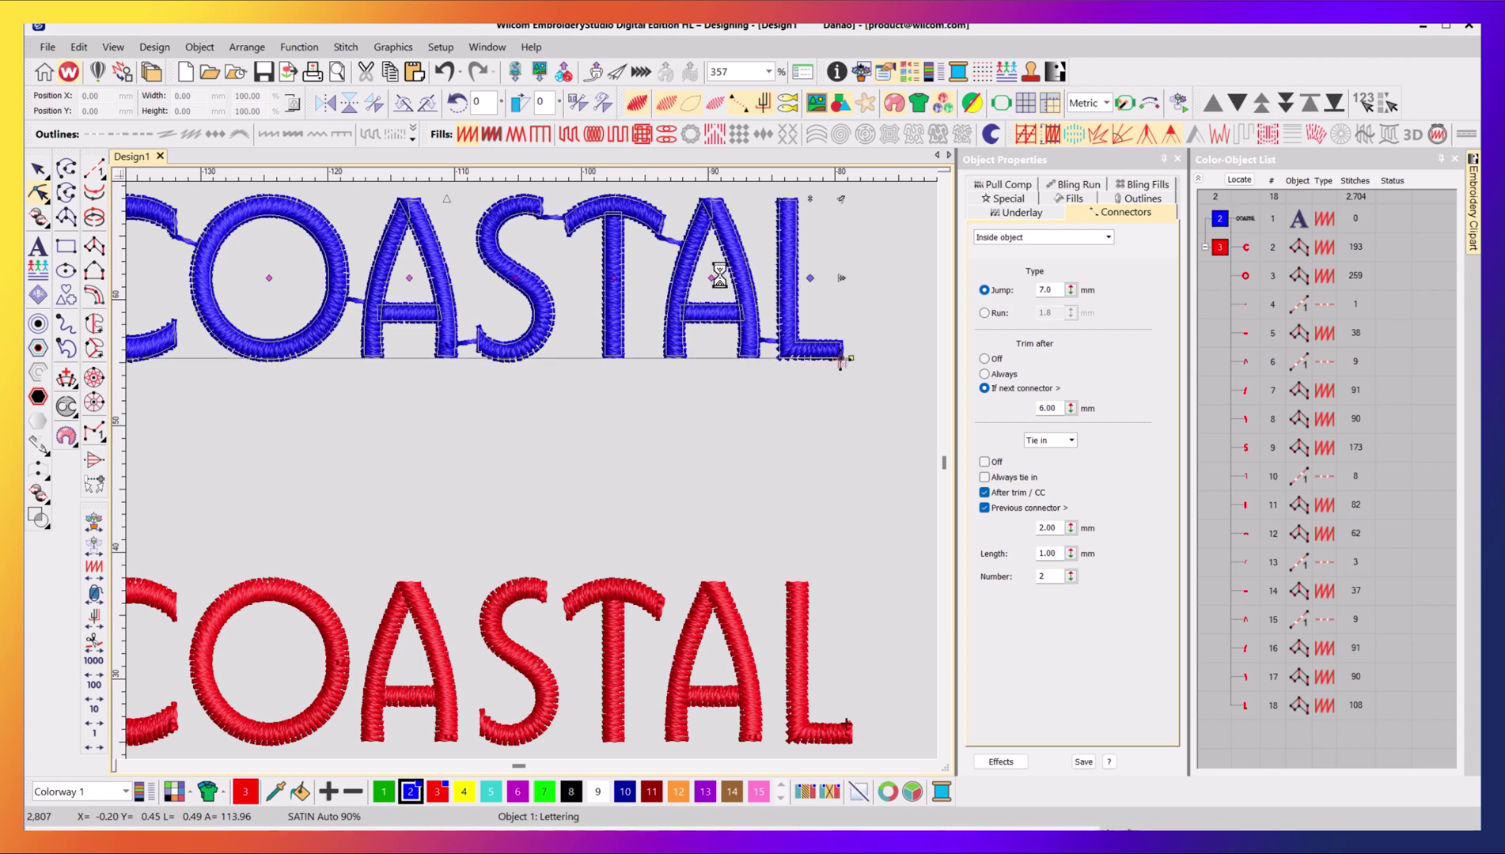
drag(712, 278, 695, 277)
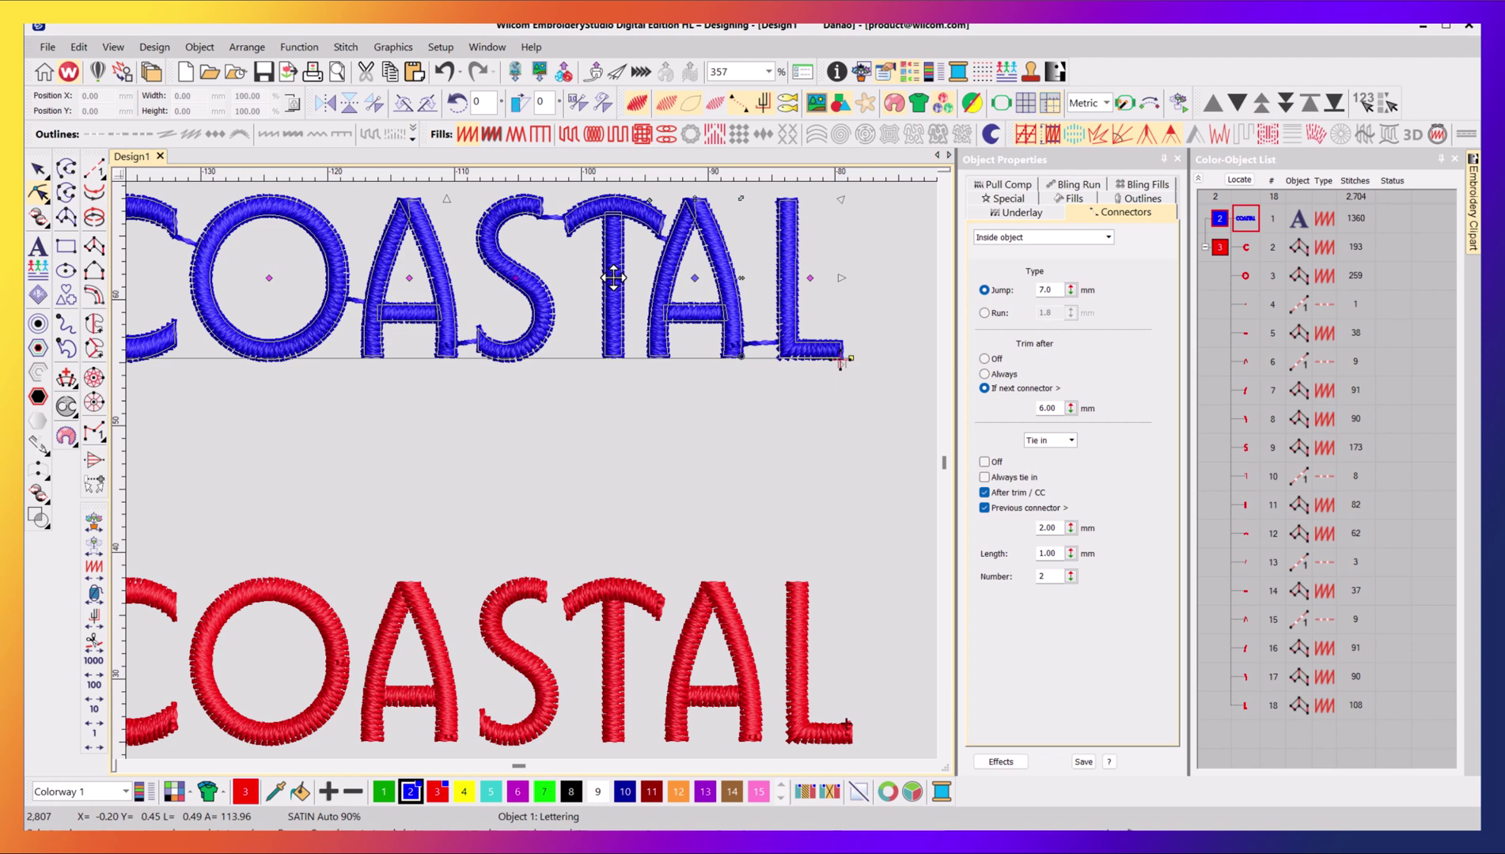
drag(616, 277, 587, 274)
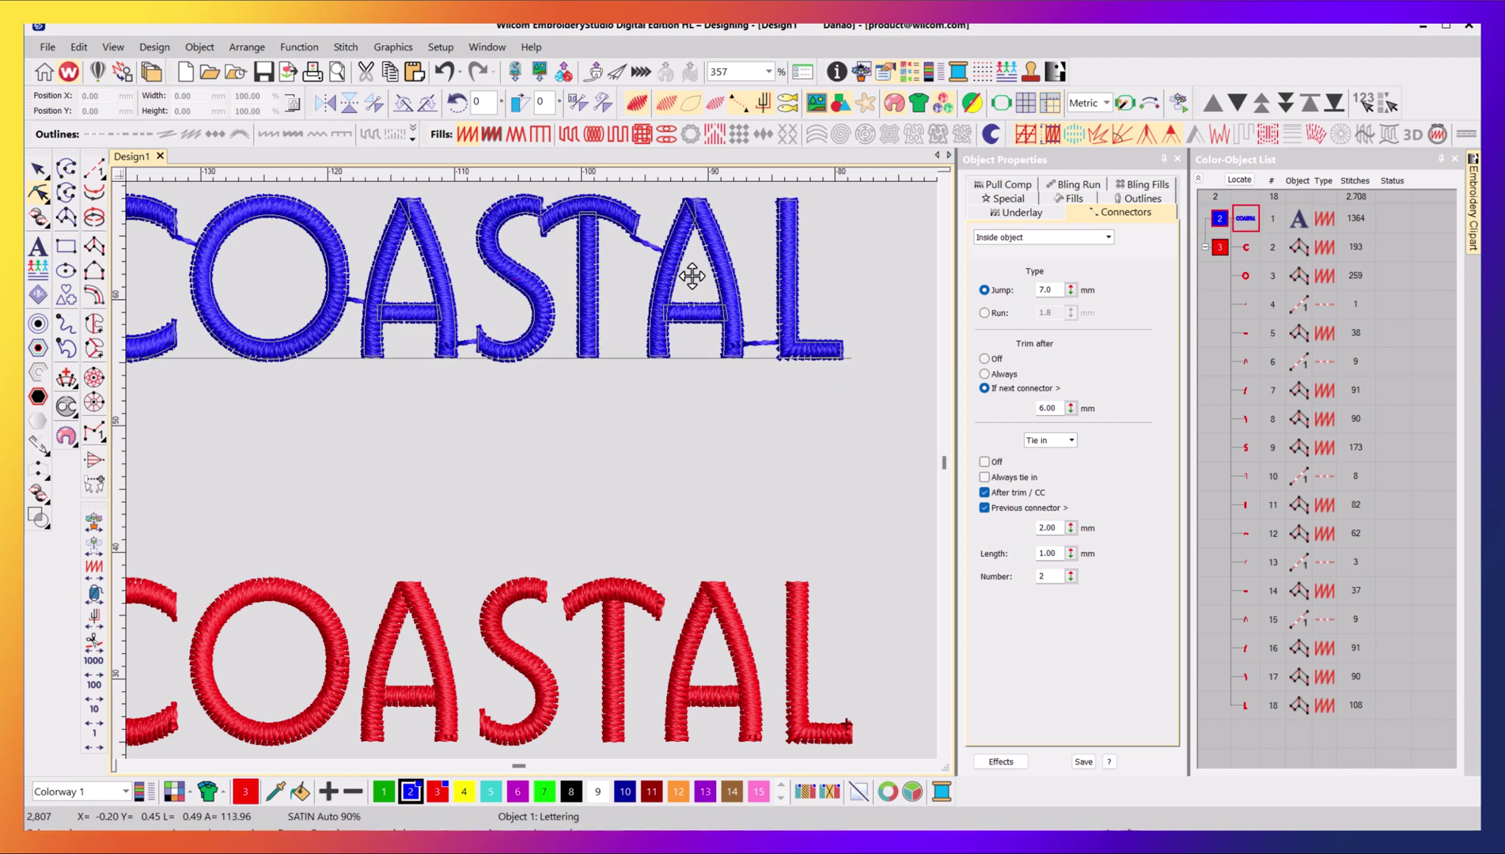
- Try widening the gap before the blue L by shifting the preceding letters away from it, and undo these moves
drag(695, 277, 664, 277)
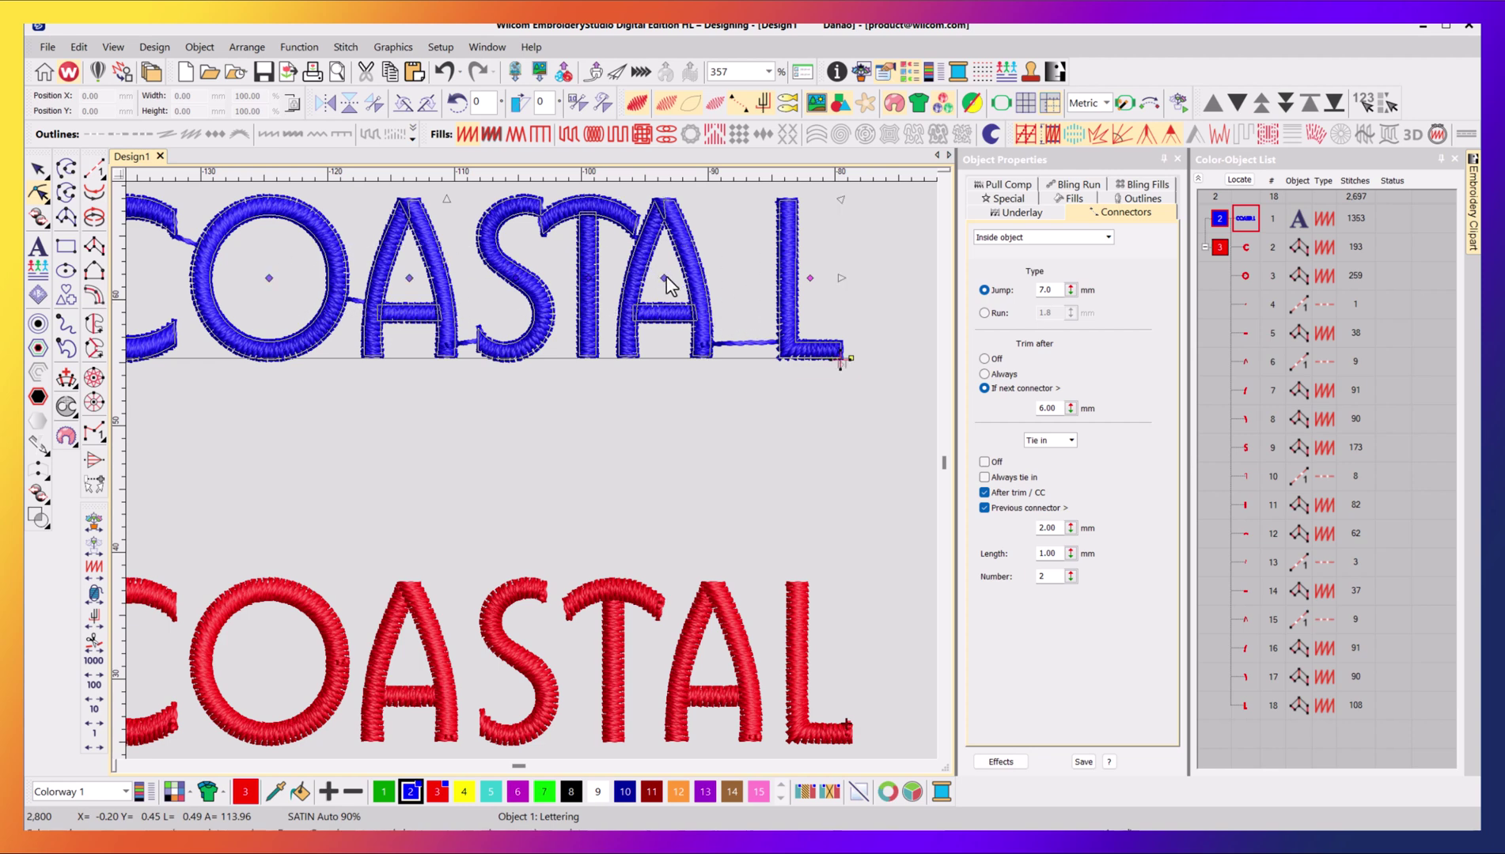
drag(669, 285, 653, 286)
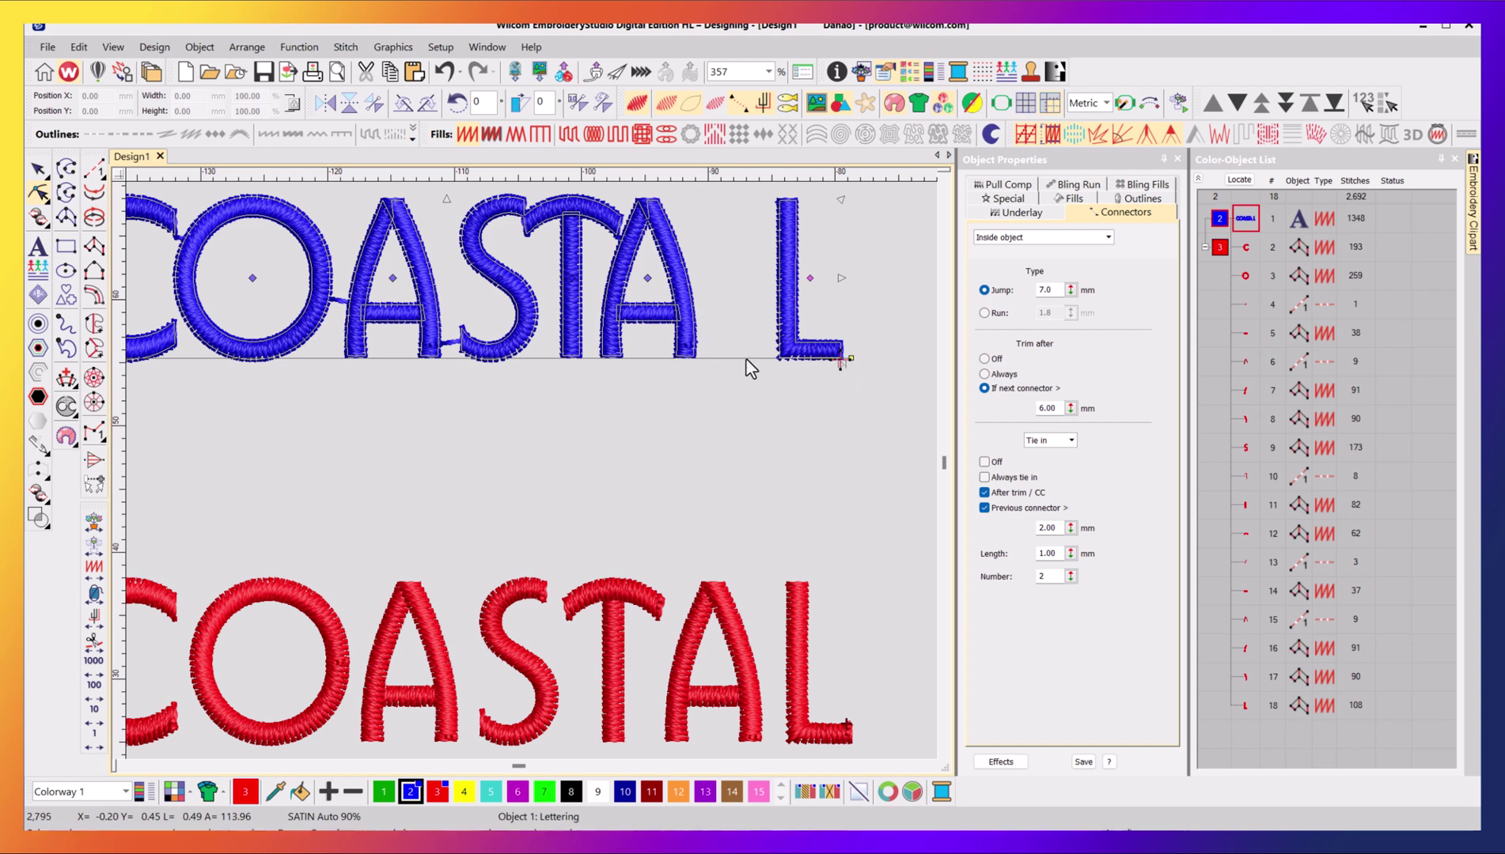
key(ctrl+z)
key(ctrl+z)
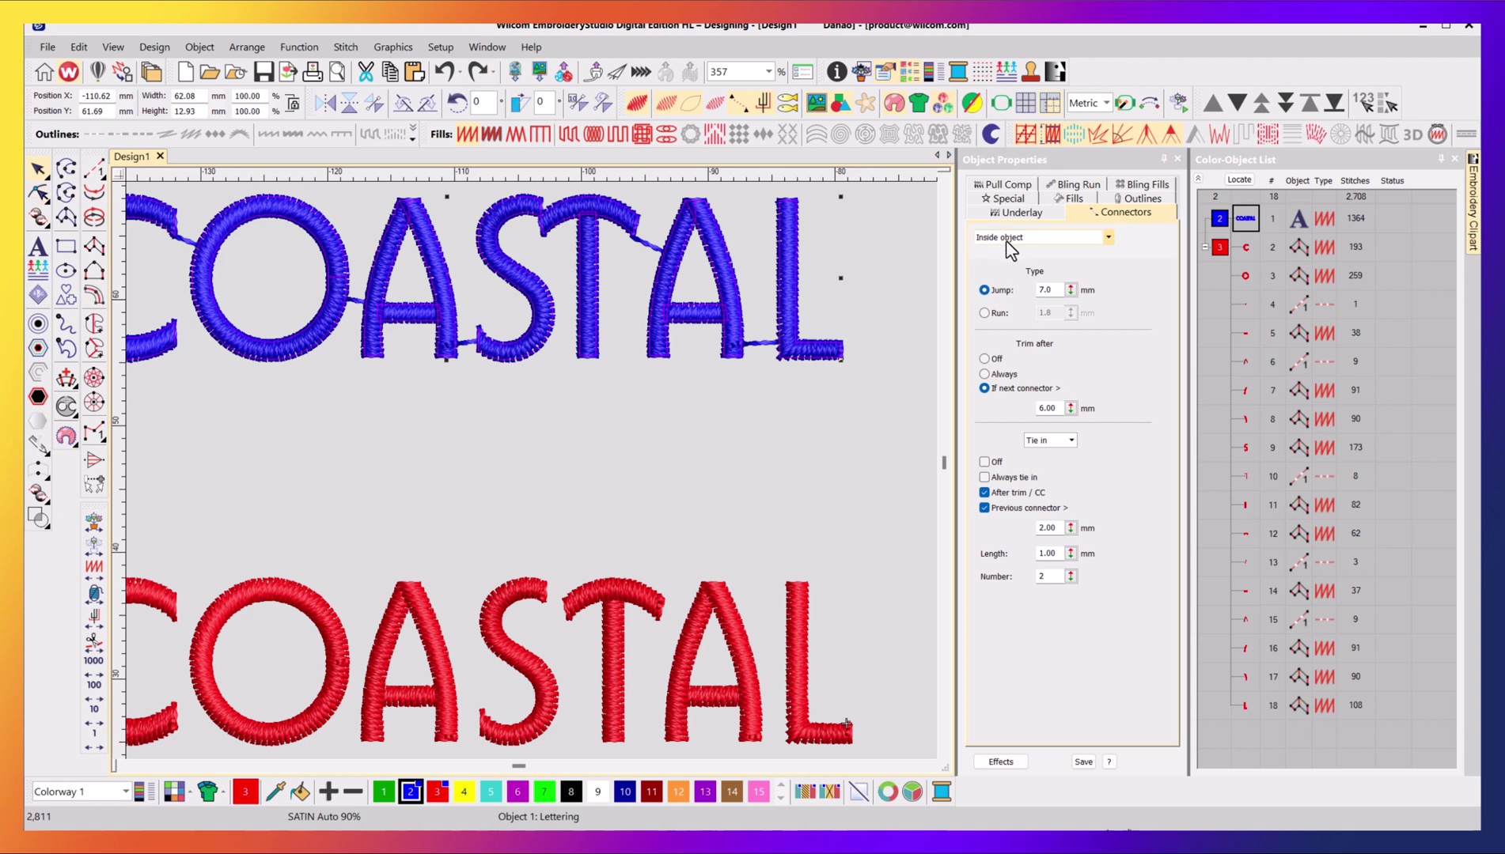
- Select the red C as a separate object and turn off TrueView to show the design's stitches and connectors
click(122, 767)
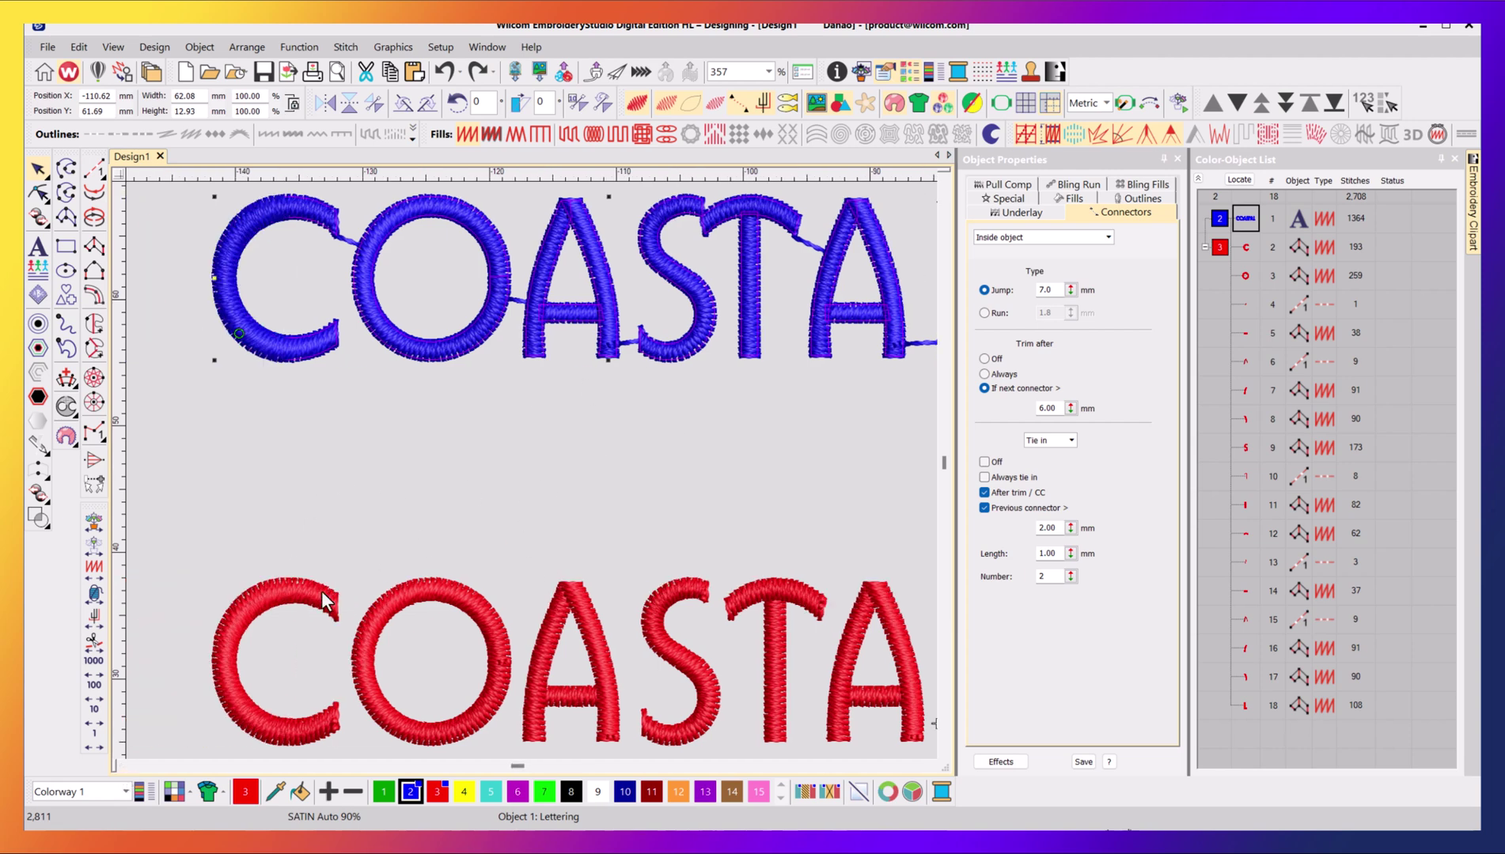
click(326, 601)
click(545, 606)
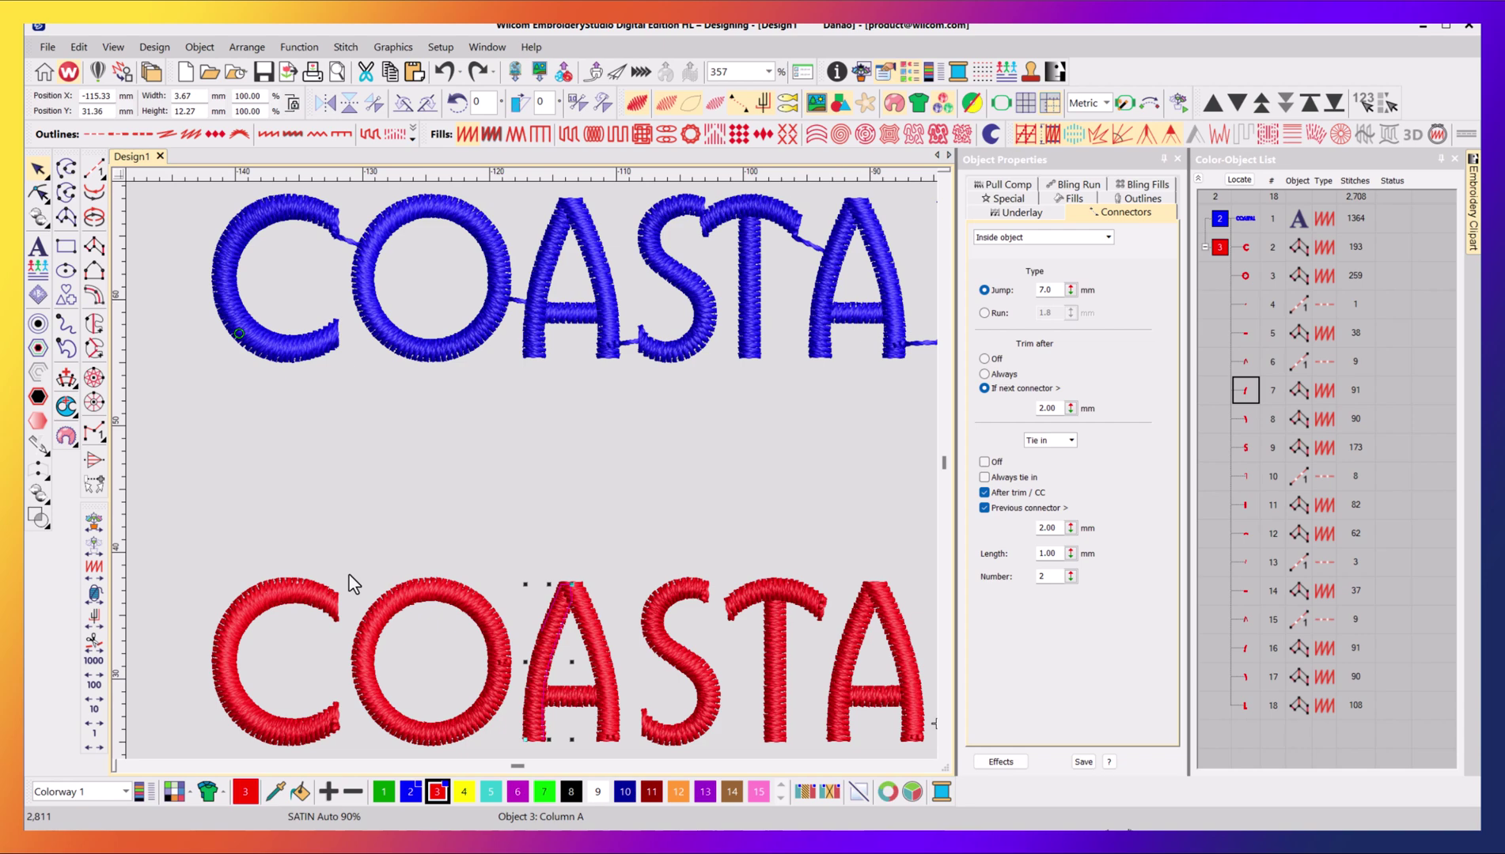
click(349, 631)
key(t)
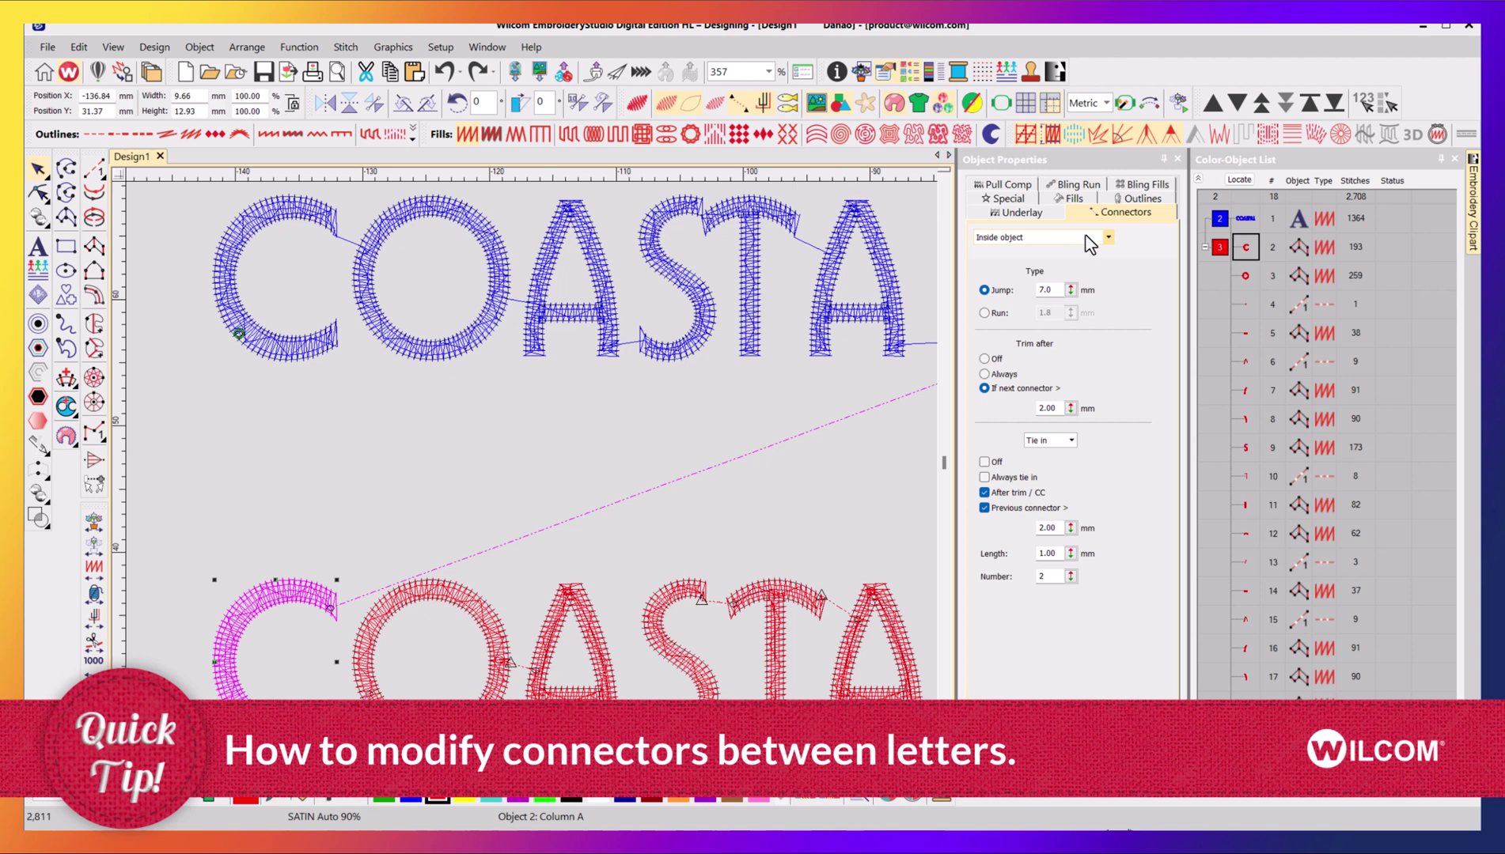
- Show the red C's After object connector settings, try Always for Trim after, and return it to If next connector >
click(1108, 236)
click(1032, 251)
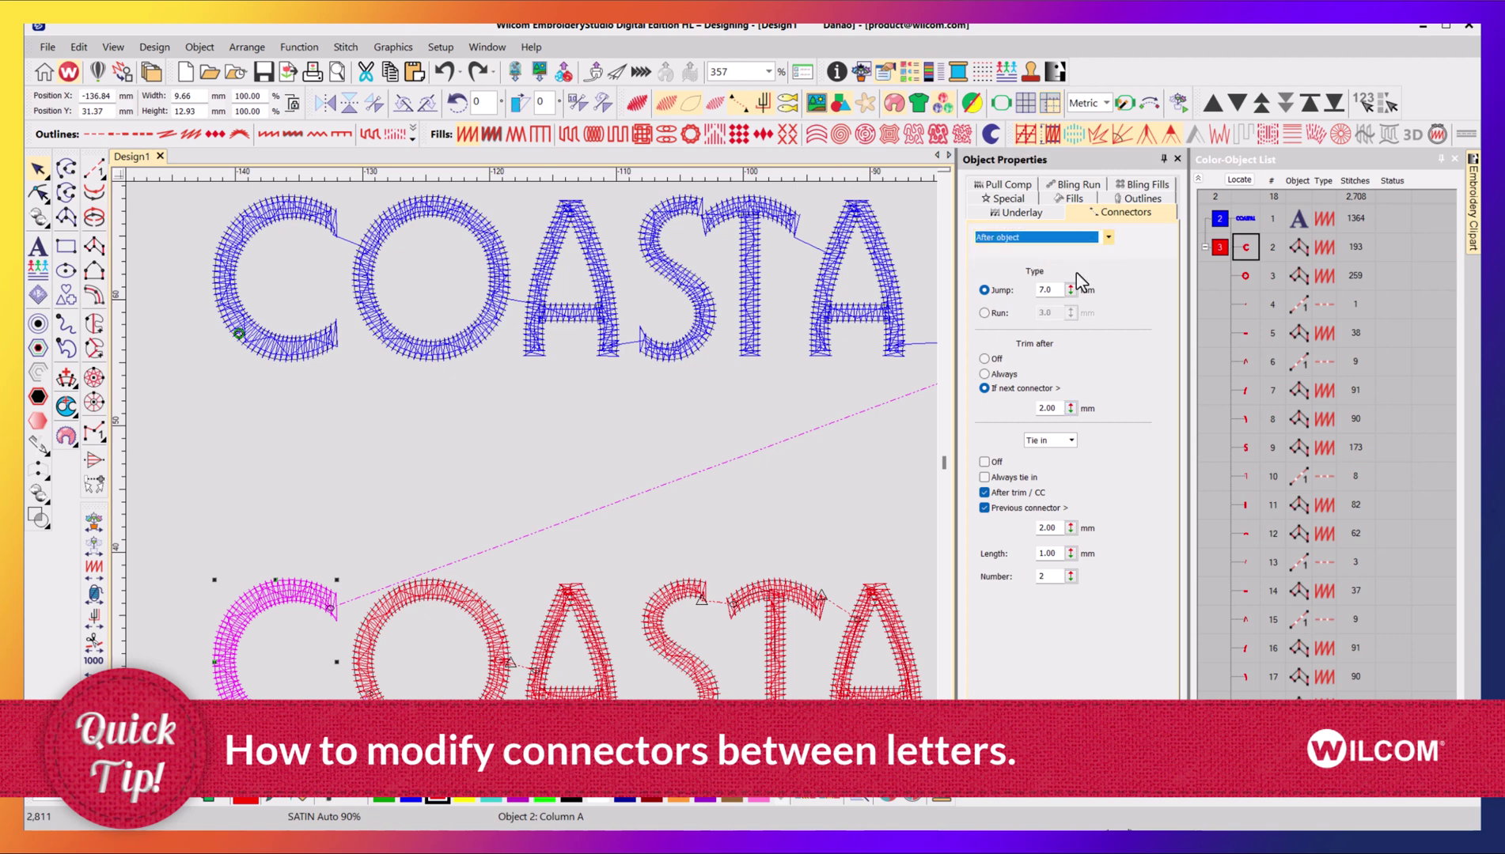
click(985, 373)
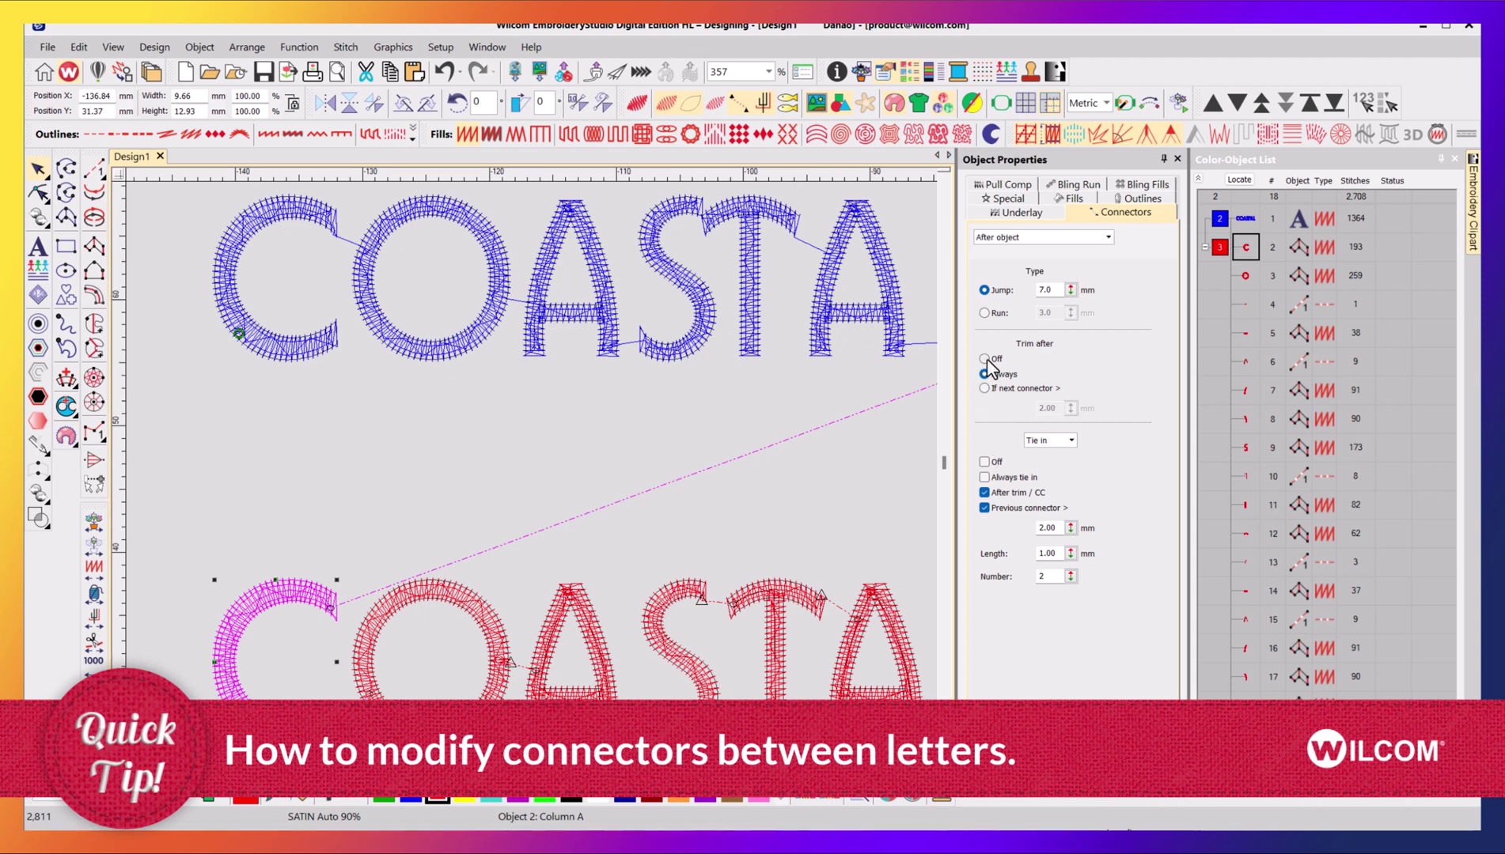
click(985, 388)
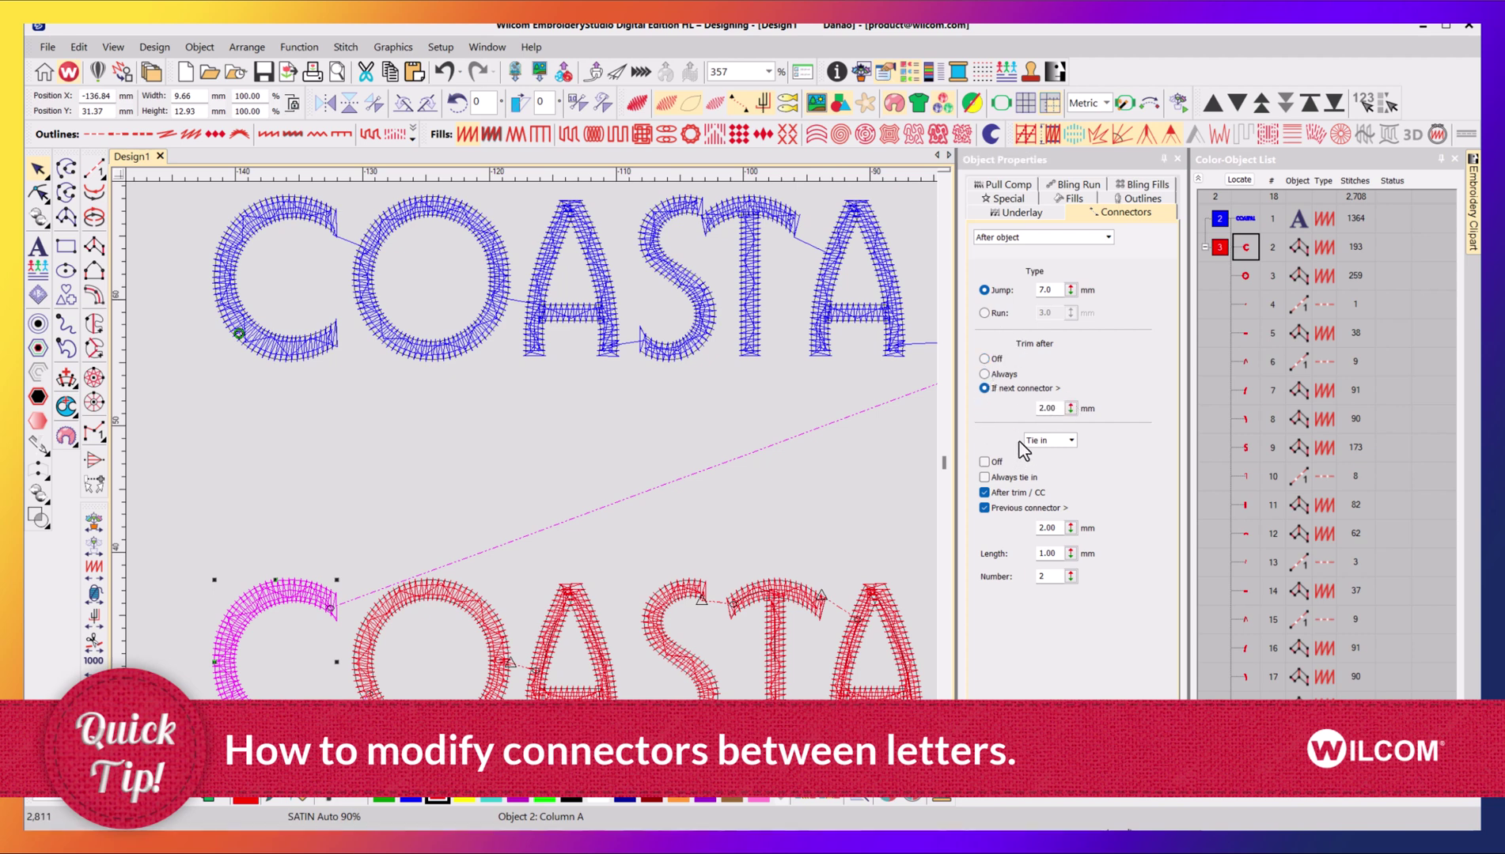
- Turn Trim after Off for the red C and display its Tie off settings
click(1050, 443)
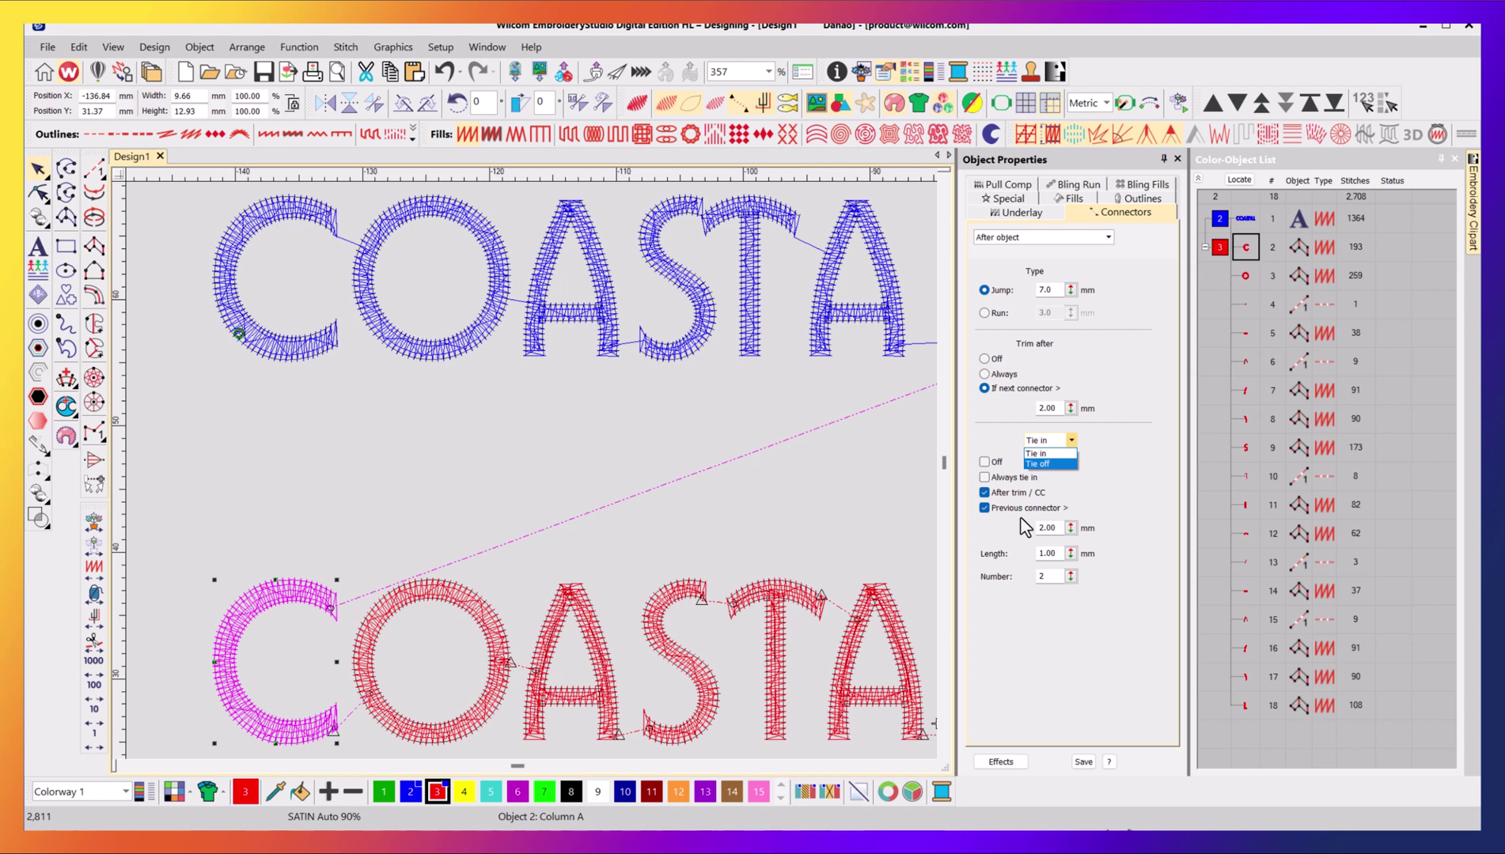
click(1115, 392)
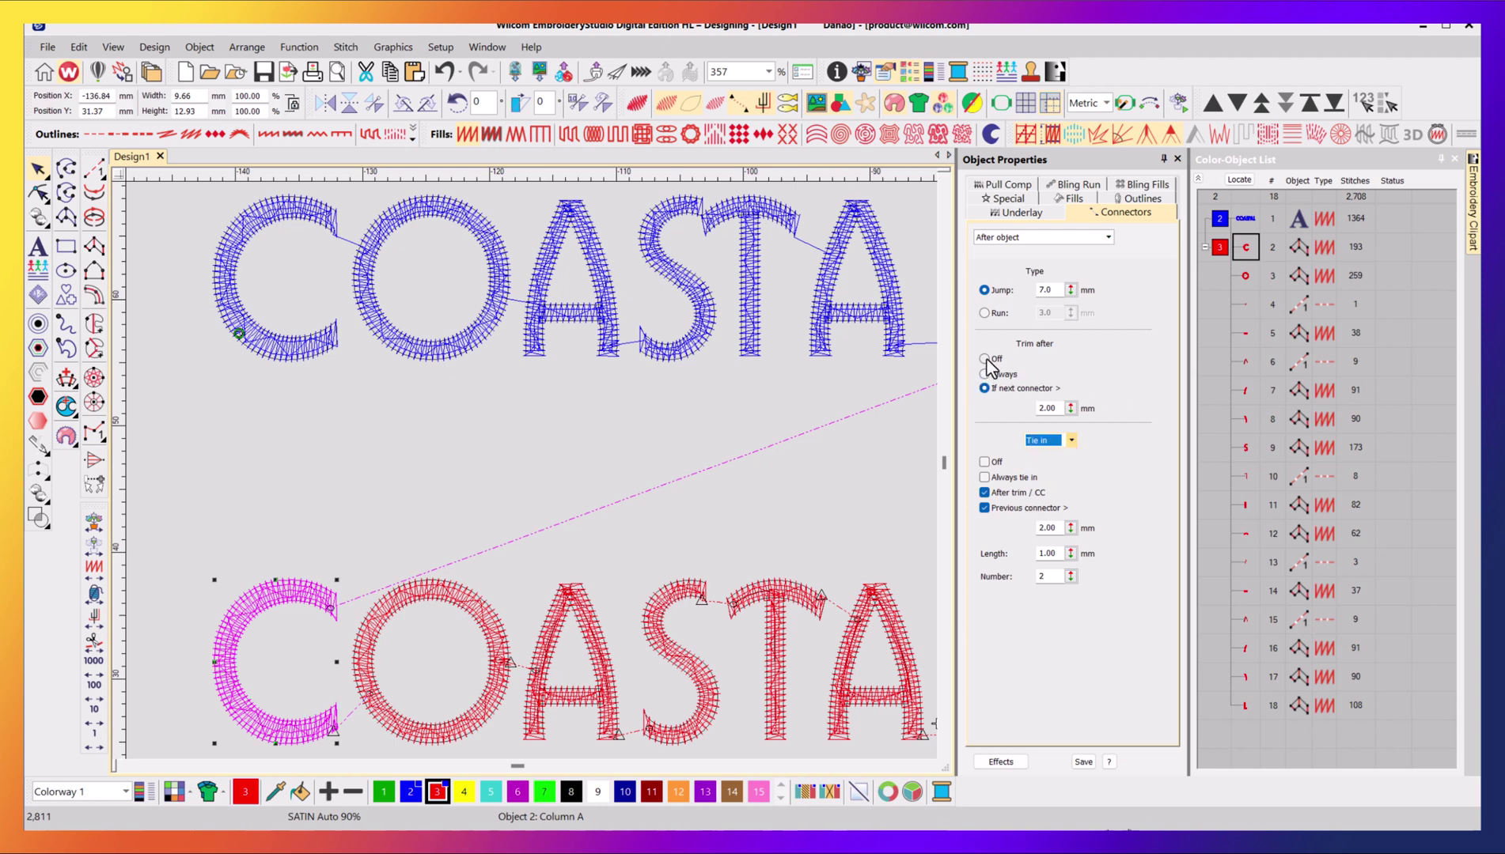
click(985, 359)
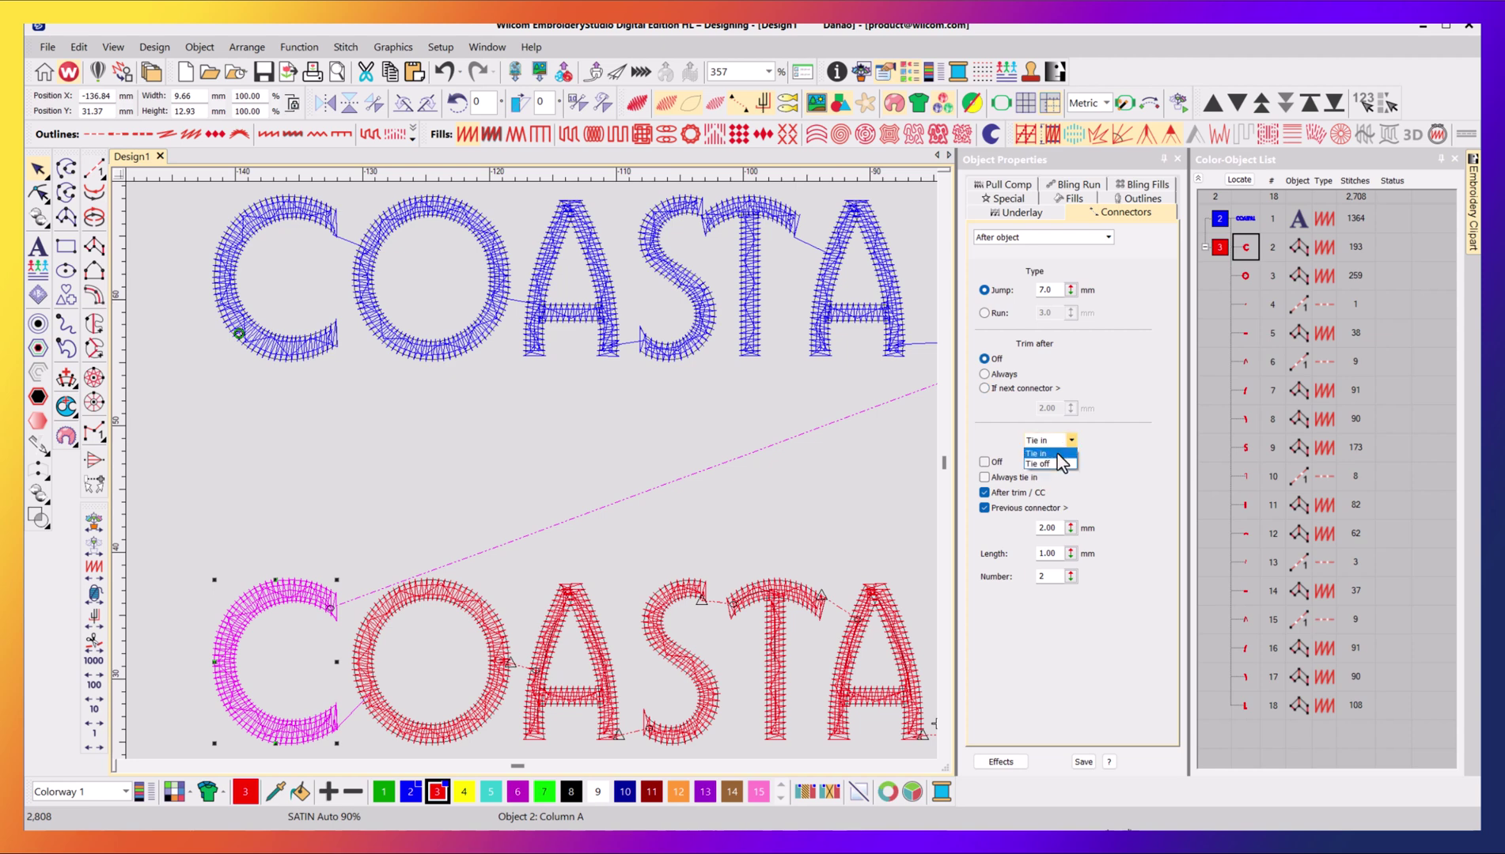
click(1057, 463)
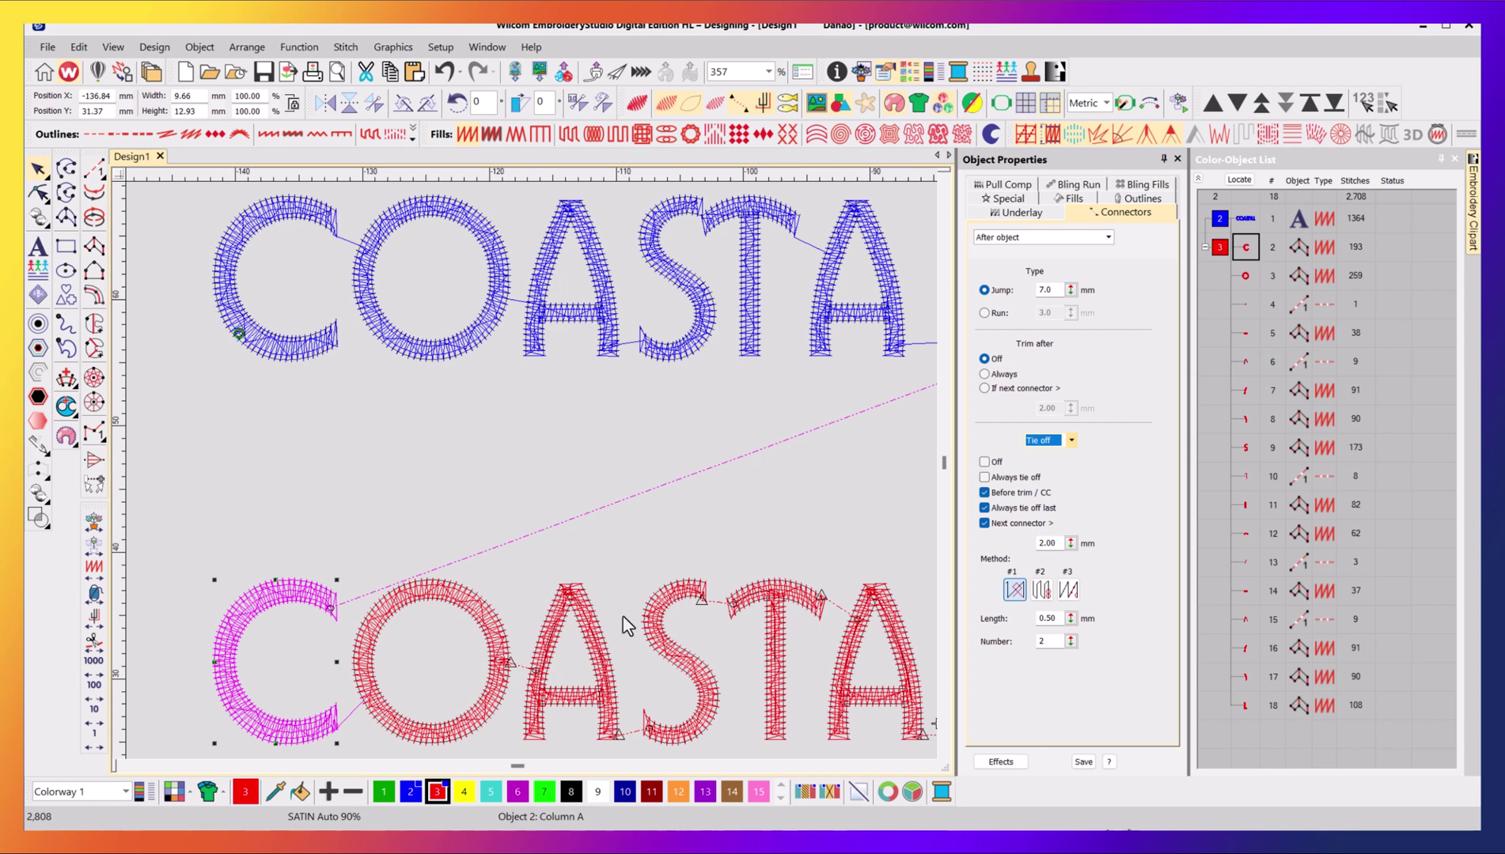
- Select all objects of the red COASTAL lettering, set their Trim after option to Off, and clear the selection
click(931, 765)
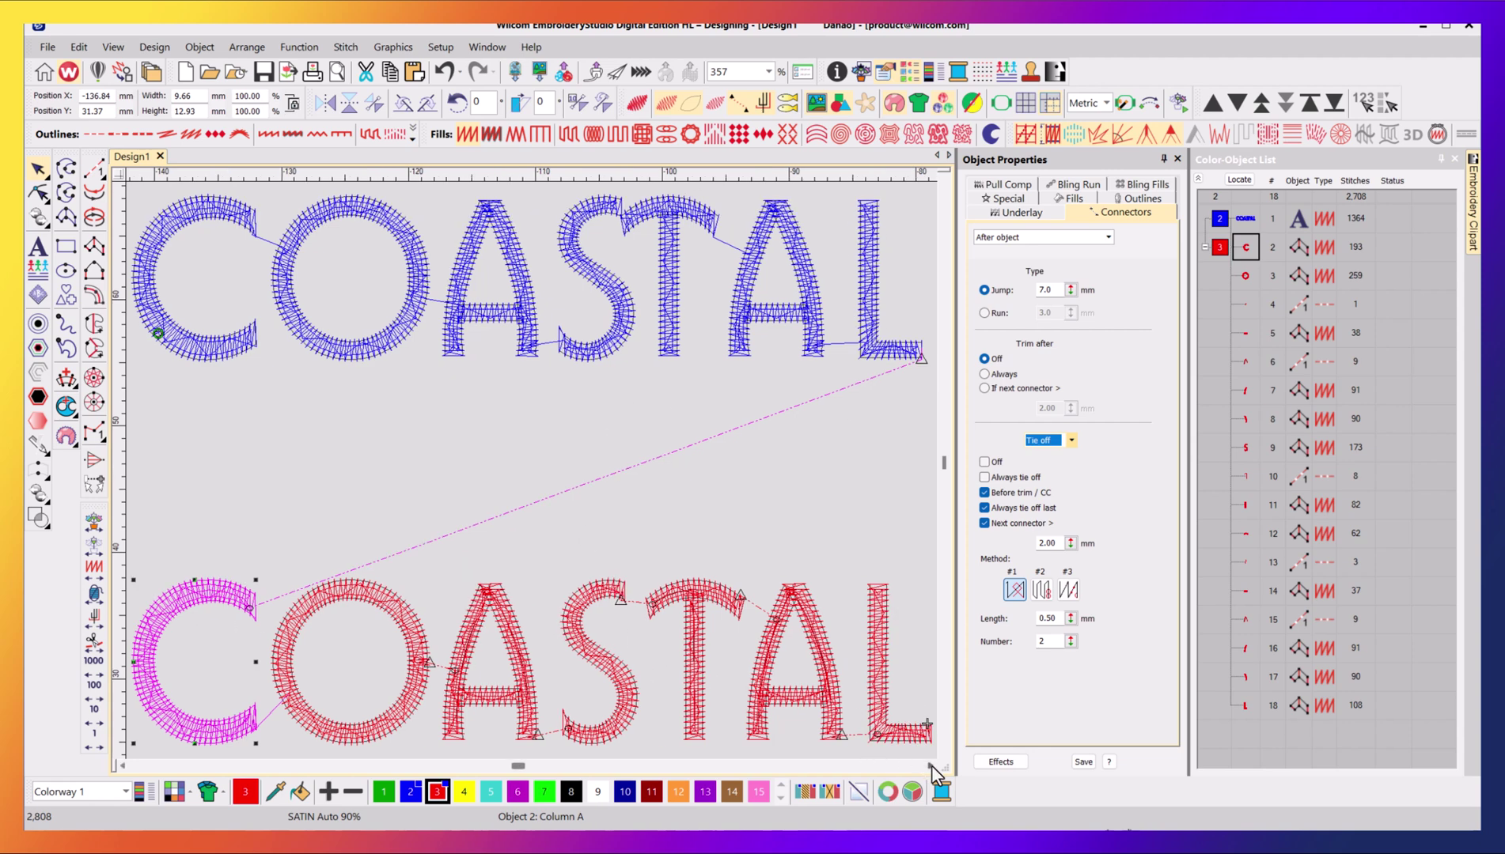
click(932, 766)
scroll(838, 555, down, 1)
drag(356, 568, 112, 655)
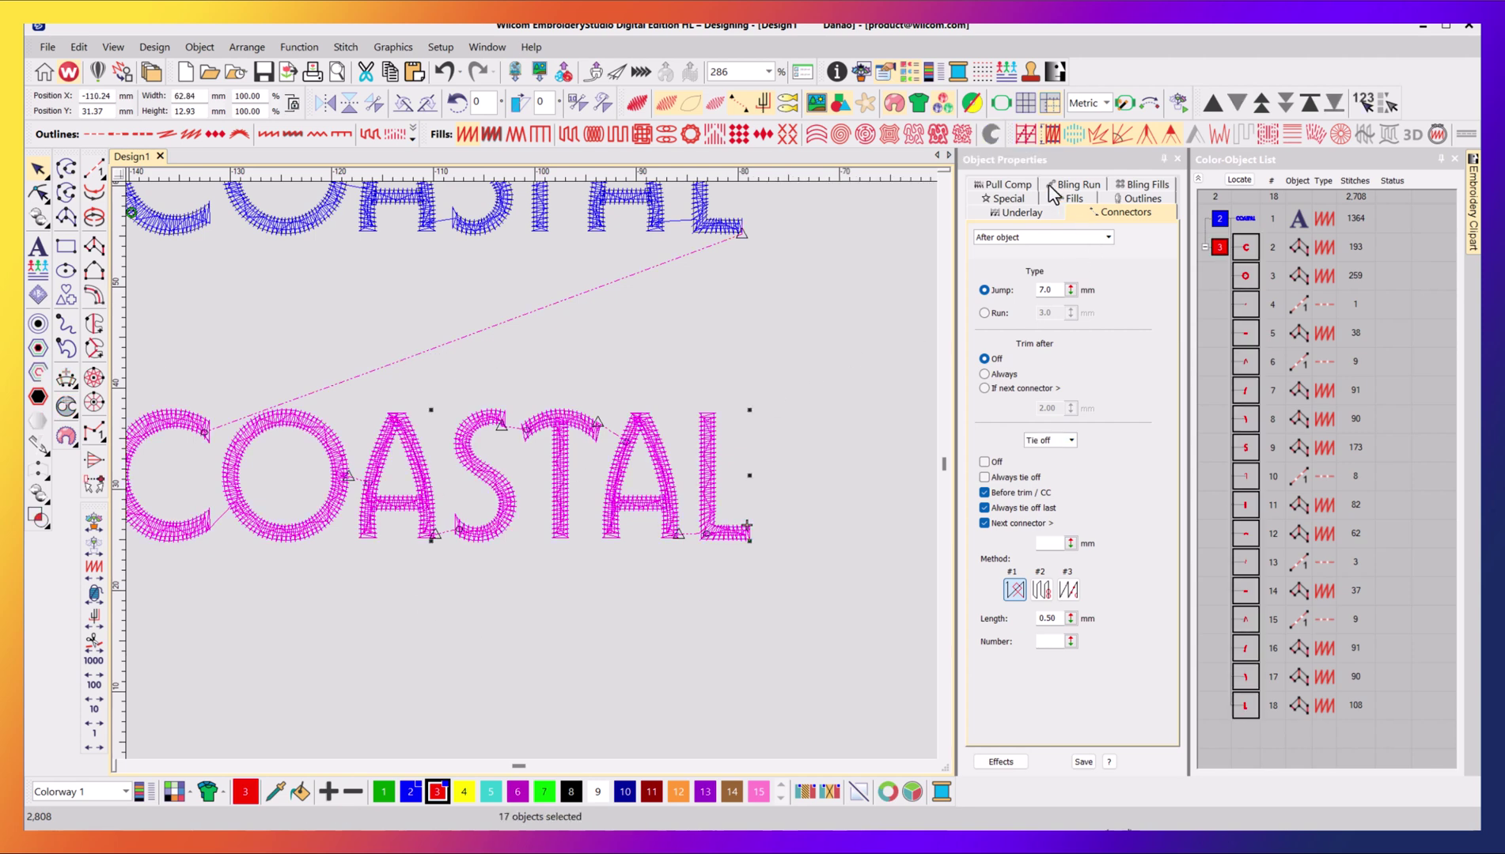
click(985, 359)
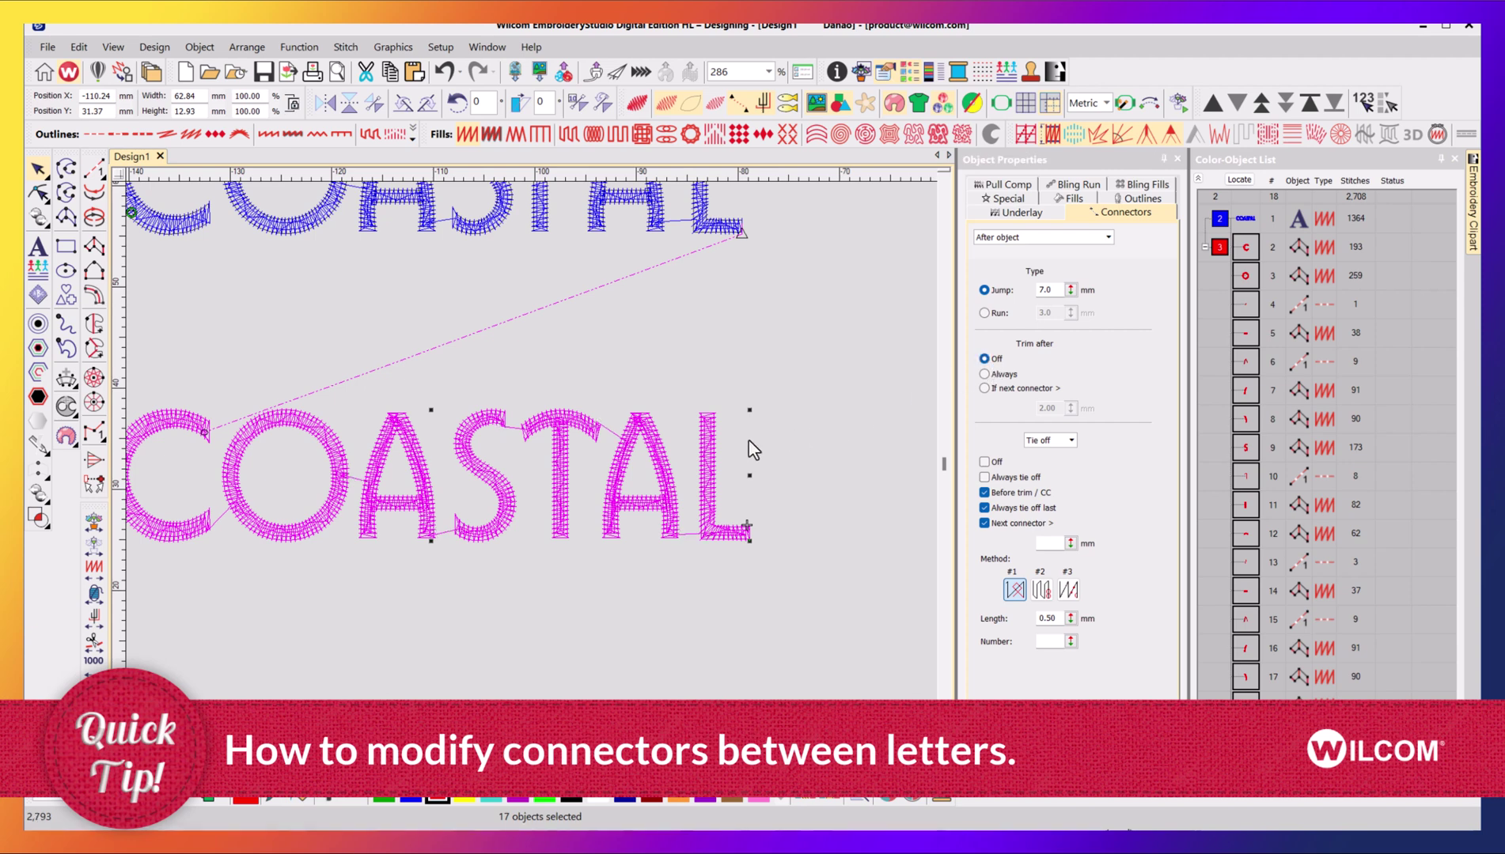
click(749, 352)
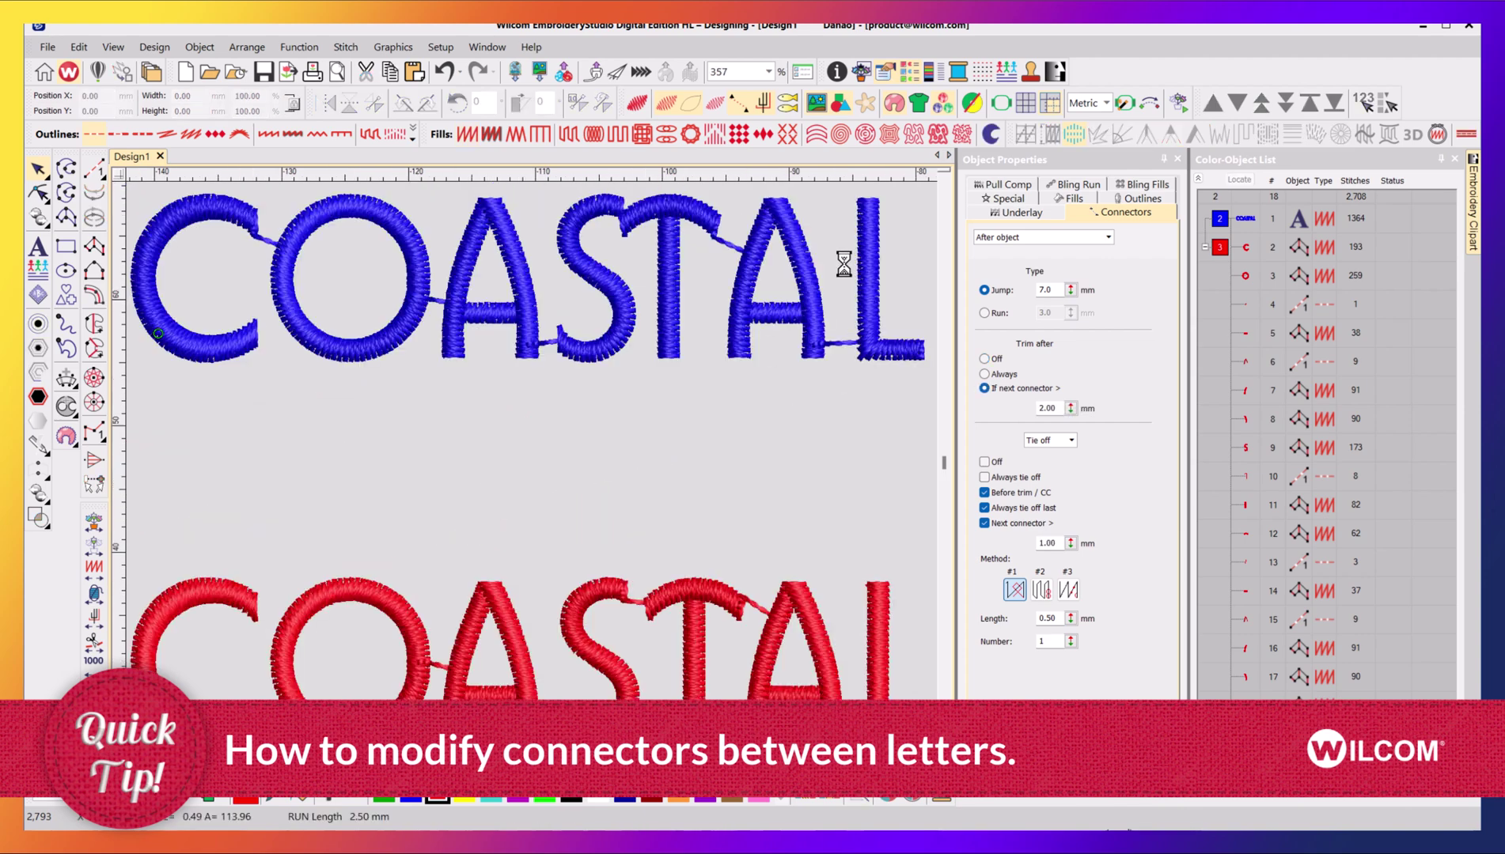
- Select the blue COASTAL lettering and display its Inside object connector settings
click(633, 326)
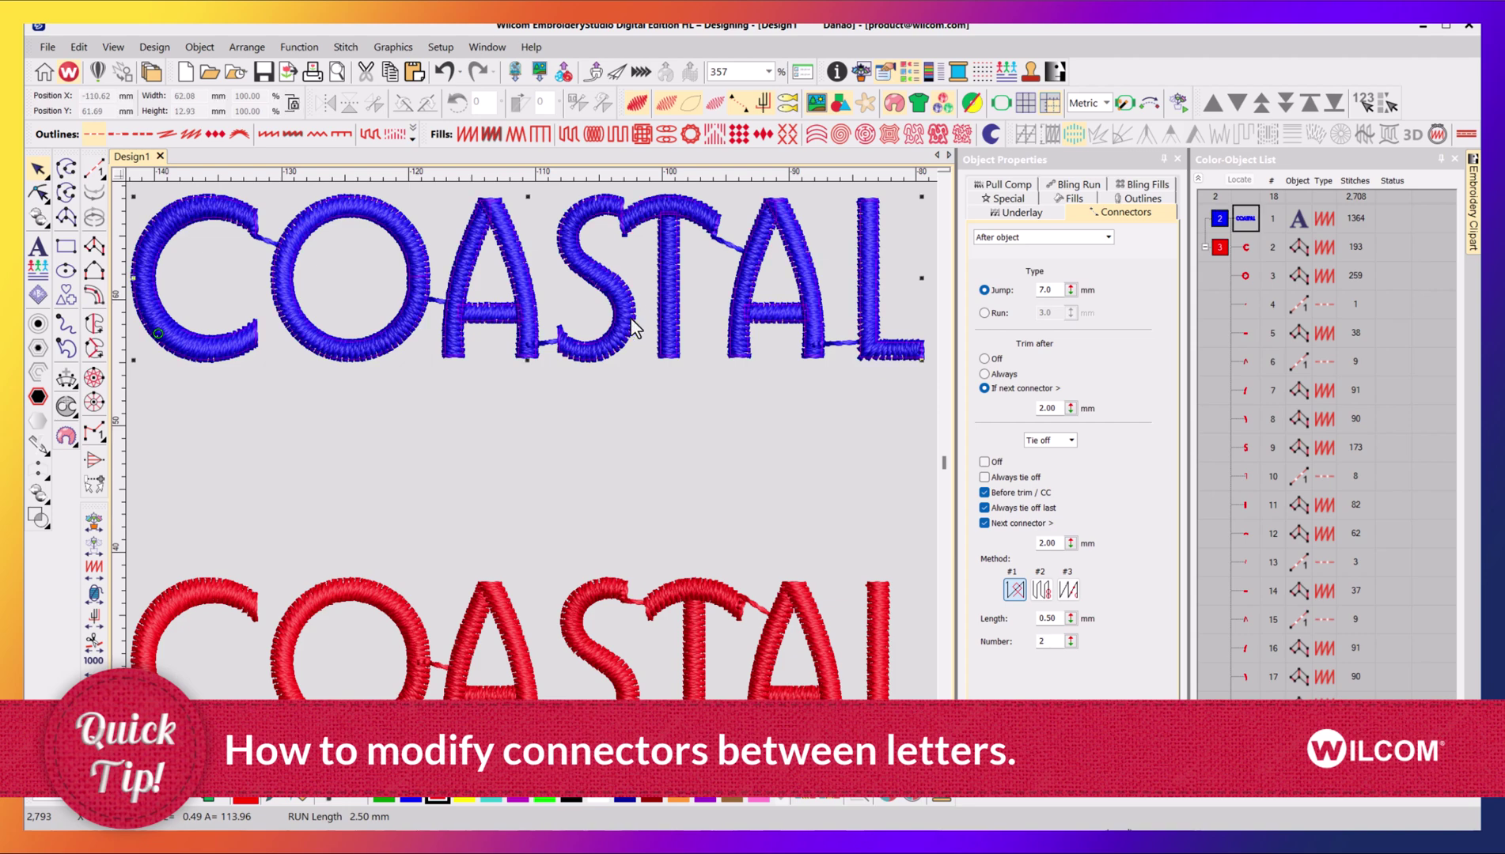
click(1006, 237)
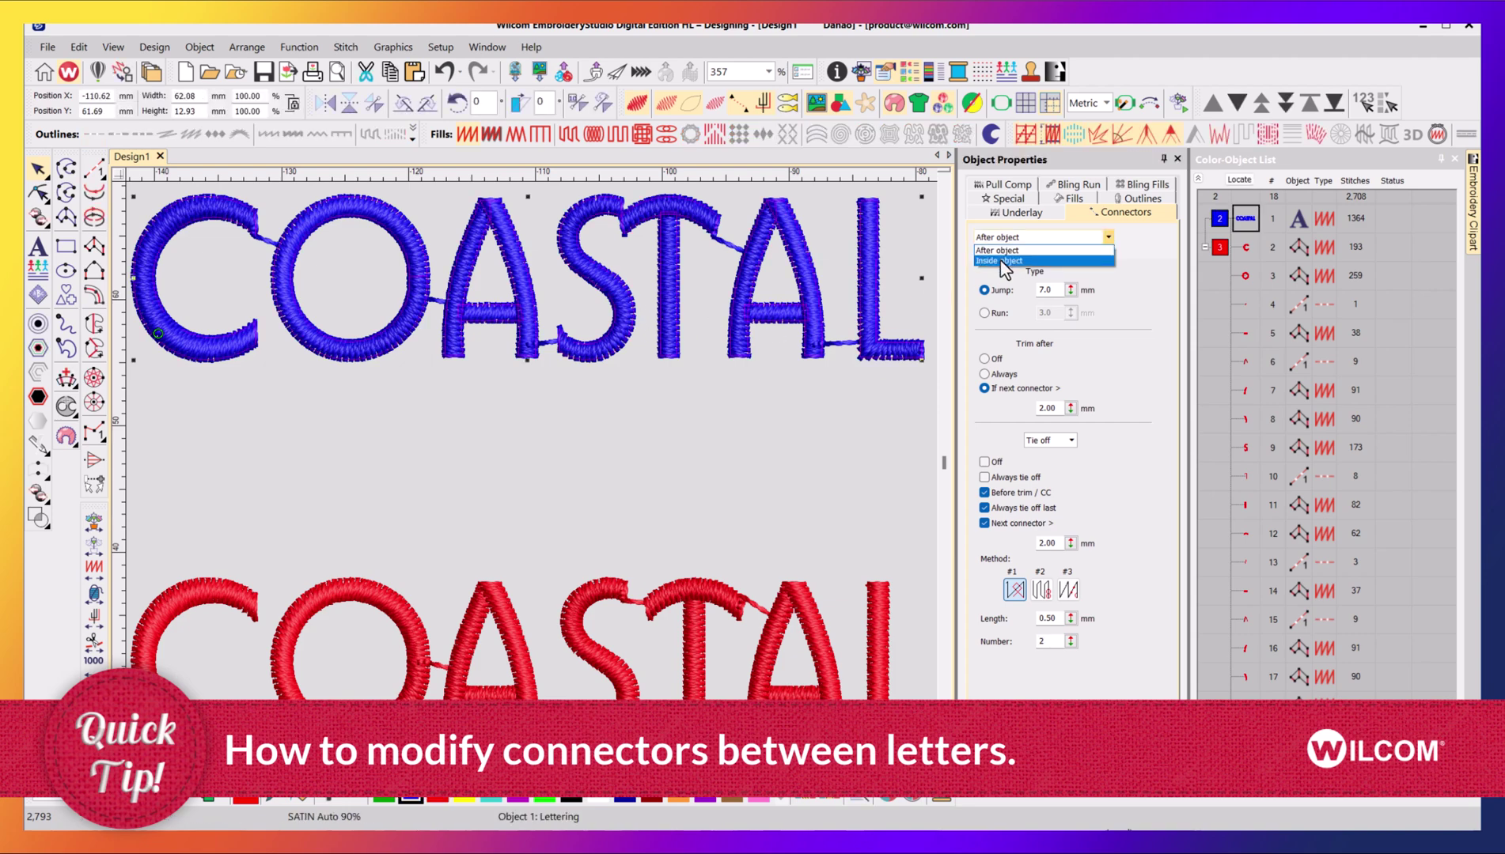
click(1003, 256)
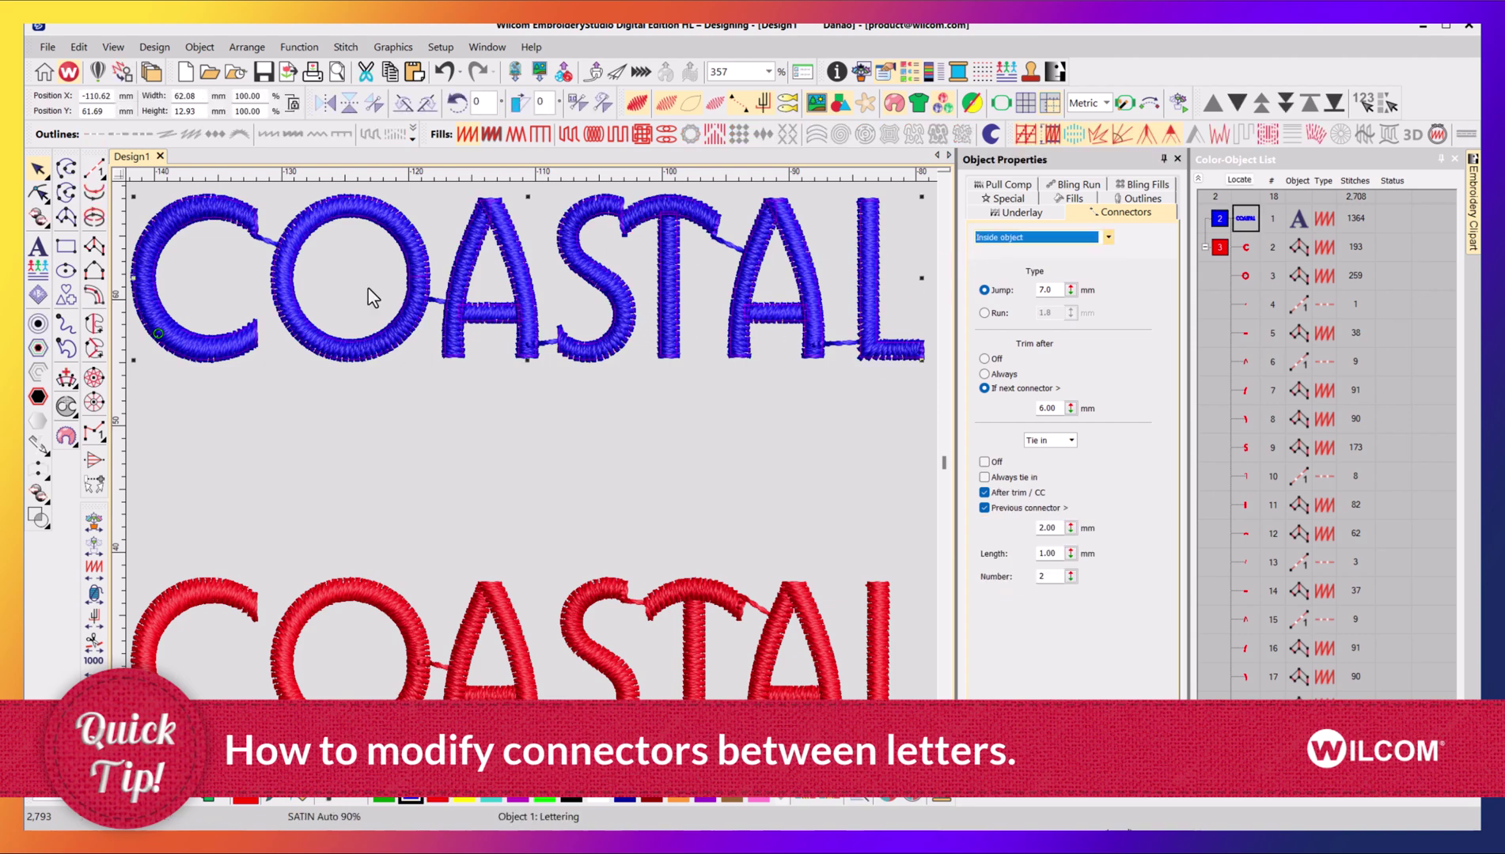
- Select the red O and display its After object connector settings
click(238, 593)
click(331, 604)
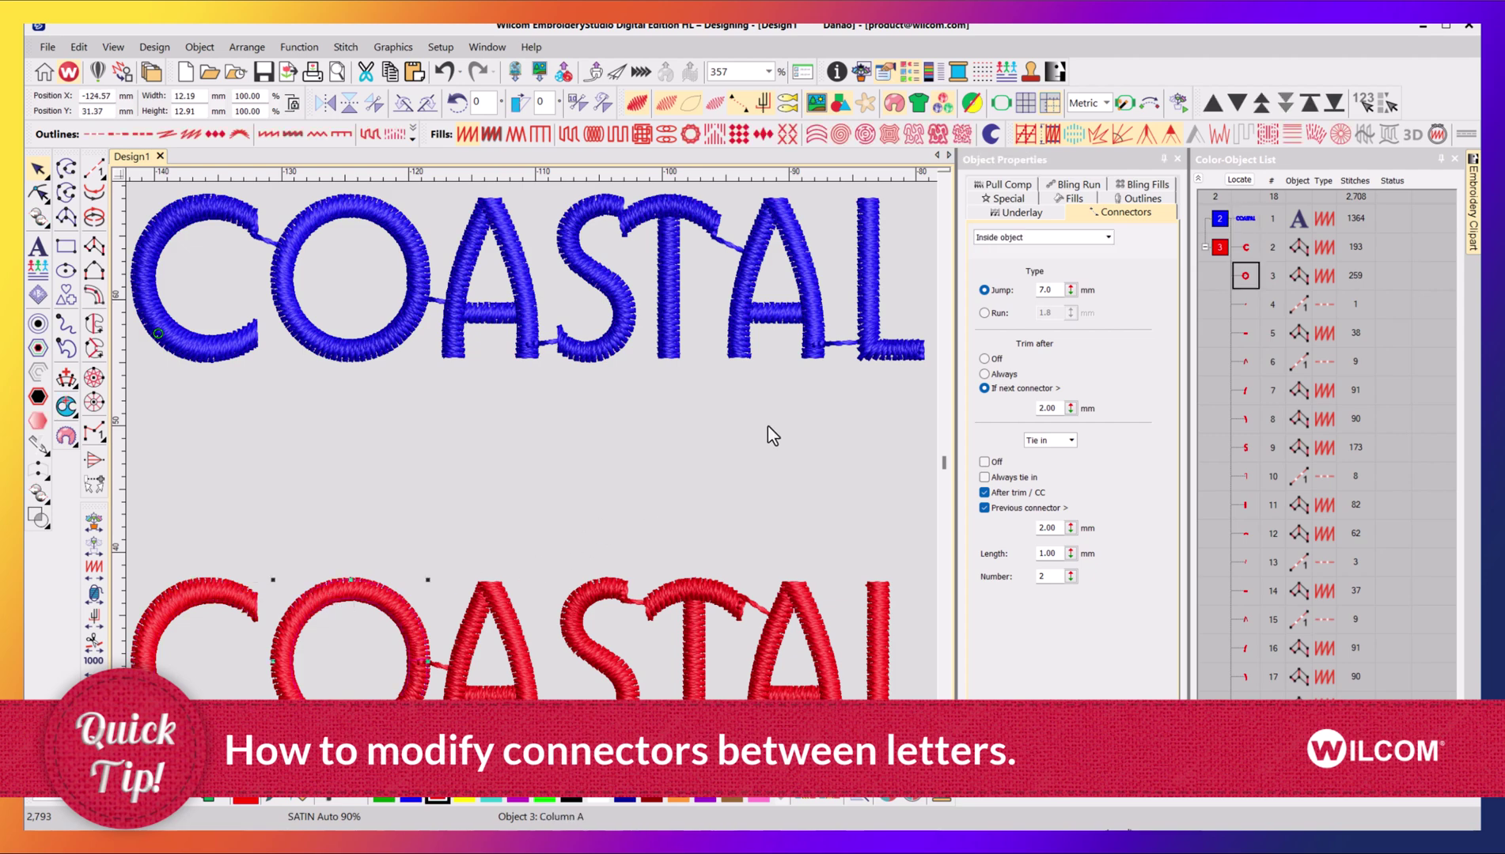
click(1005, 237)
click(1000, 248)
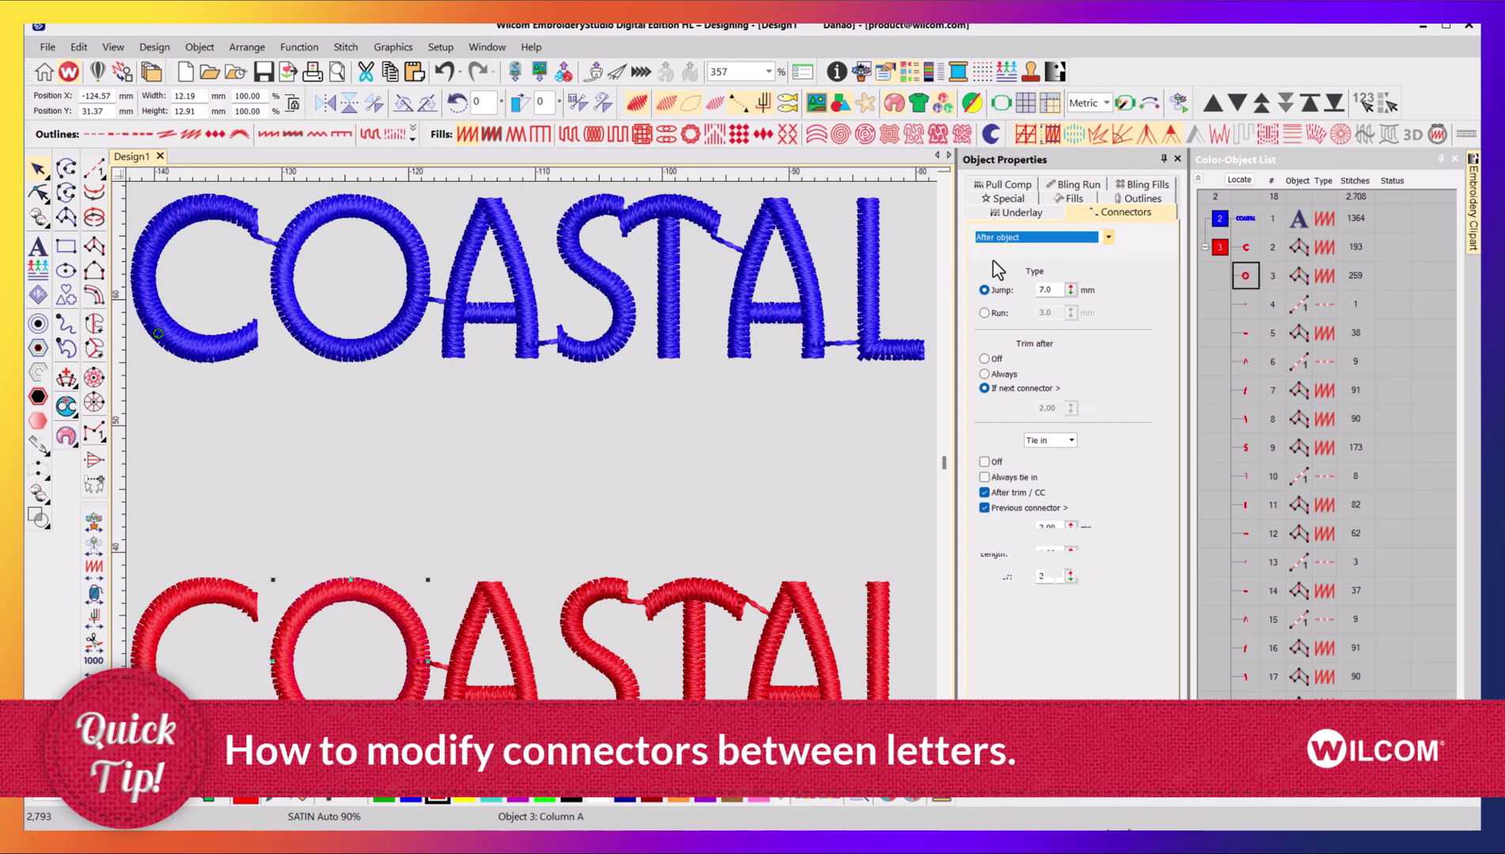